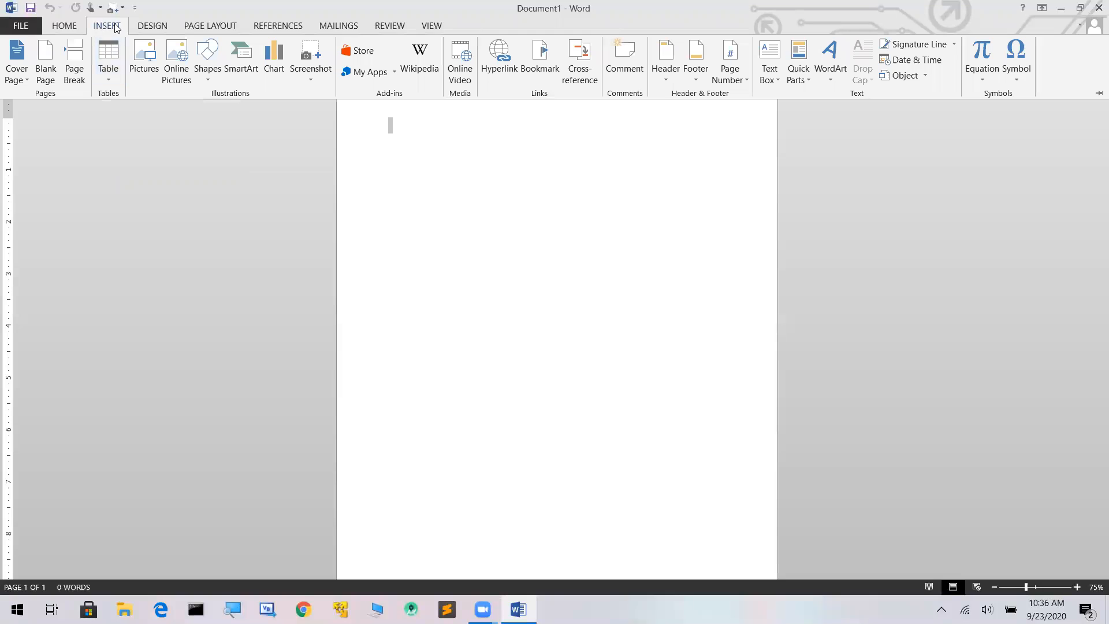
left_click(109, 84)
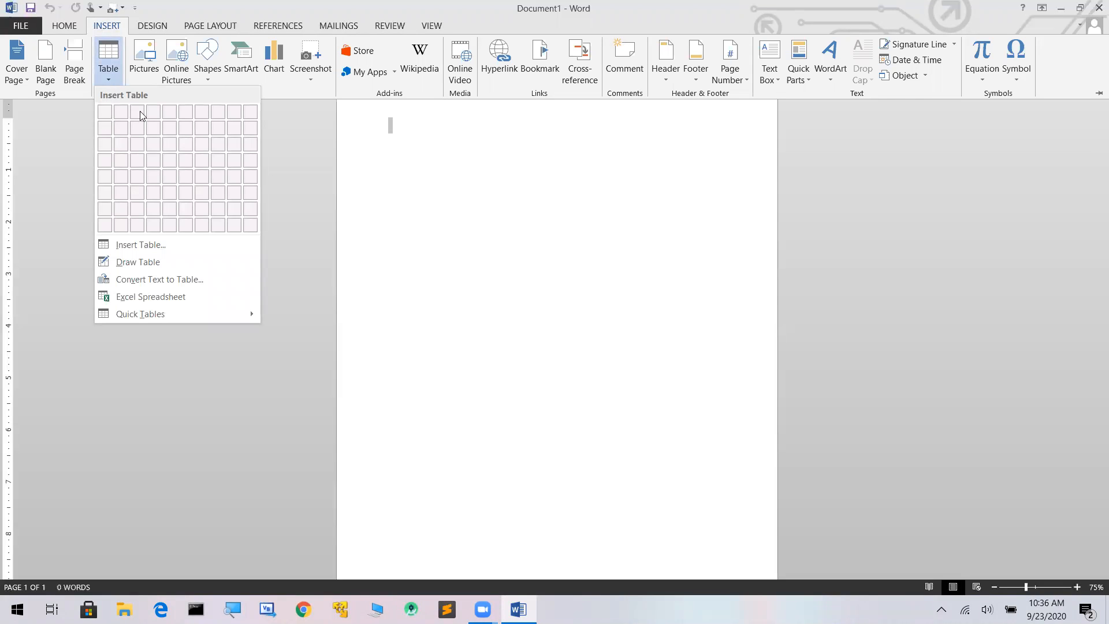
left_click(69, 135)
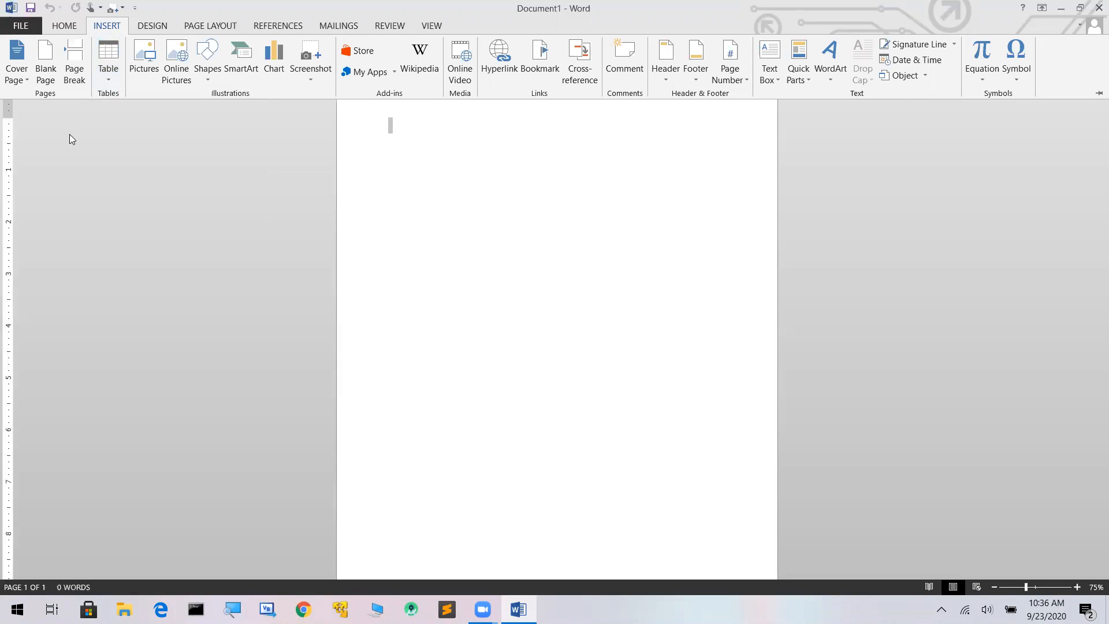
left_click(109, 83)
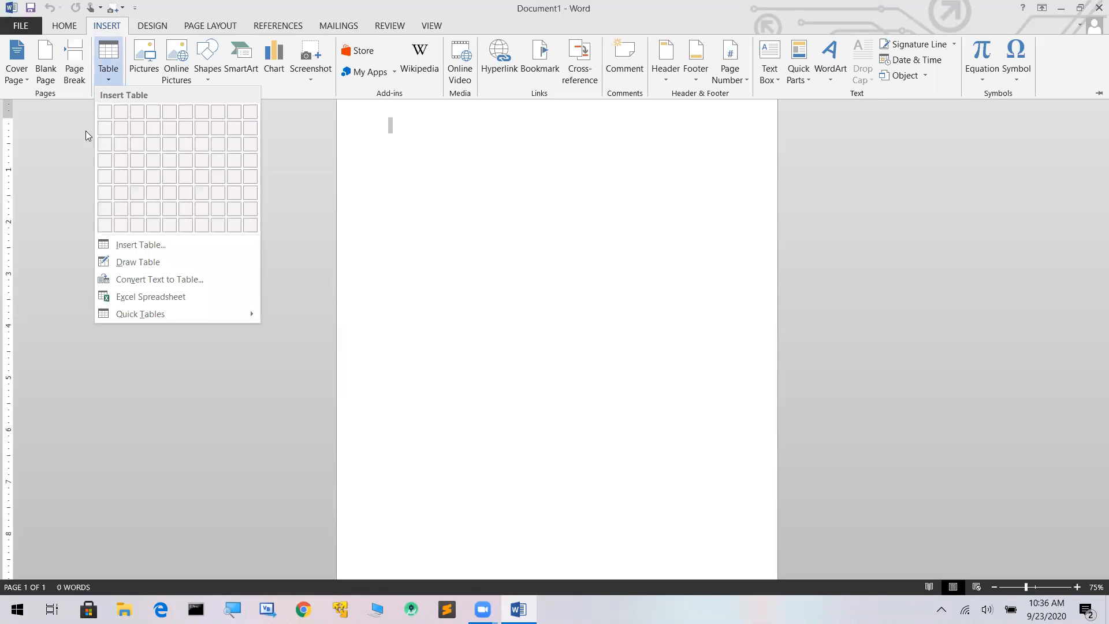
left_click(268, 225)
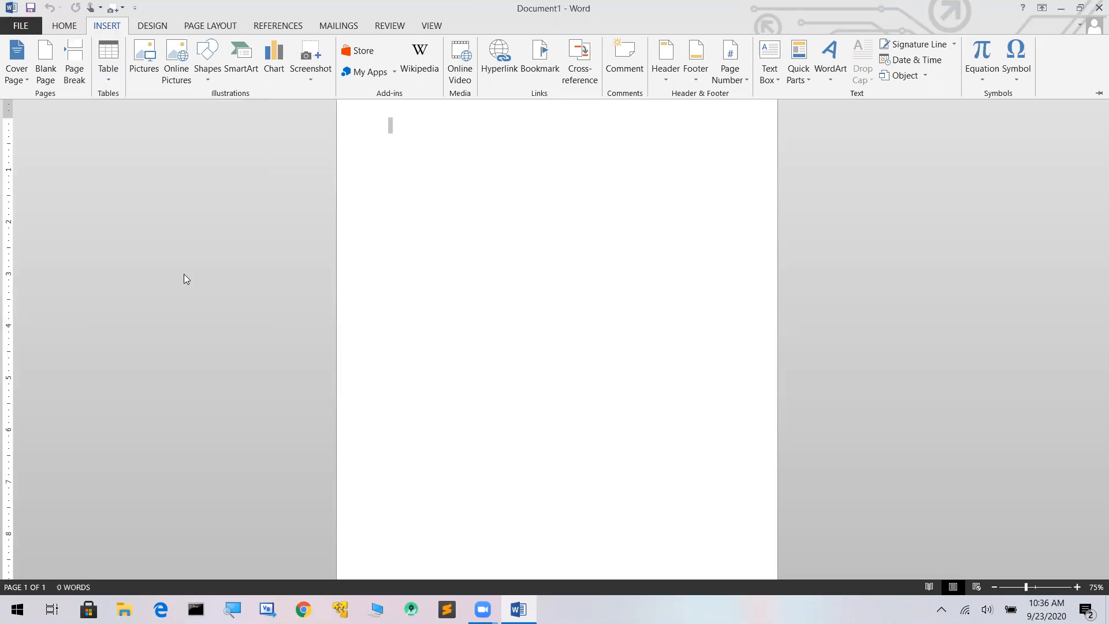
left_click(149, 25)
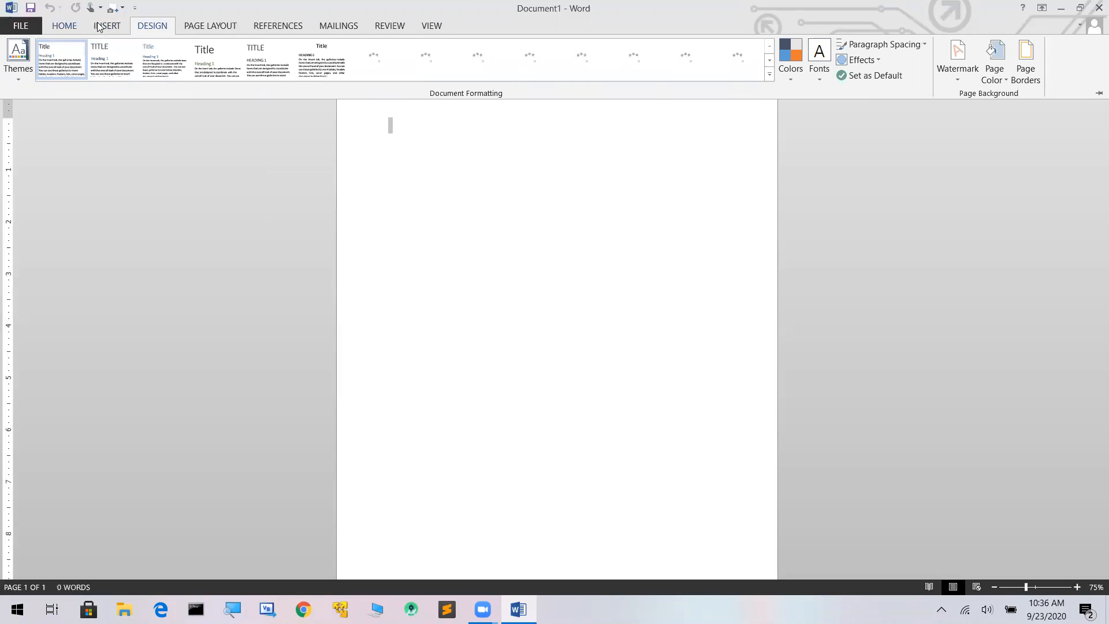
Insert a table with 7 columns and 6 rows, keeping the fixed column width on Auto
left_click(101, 26)
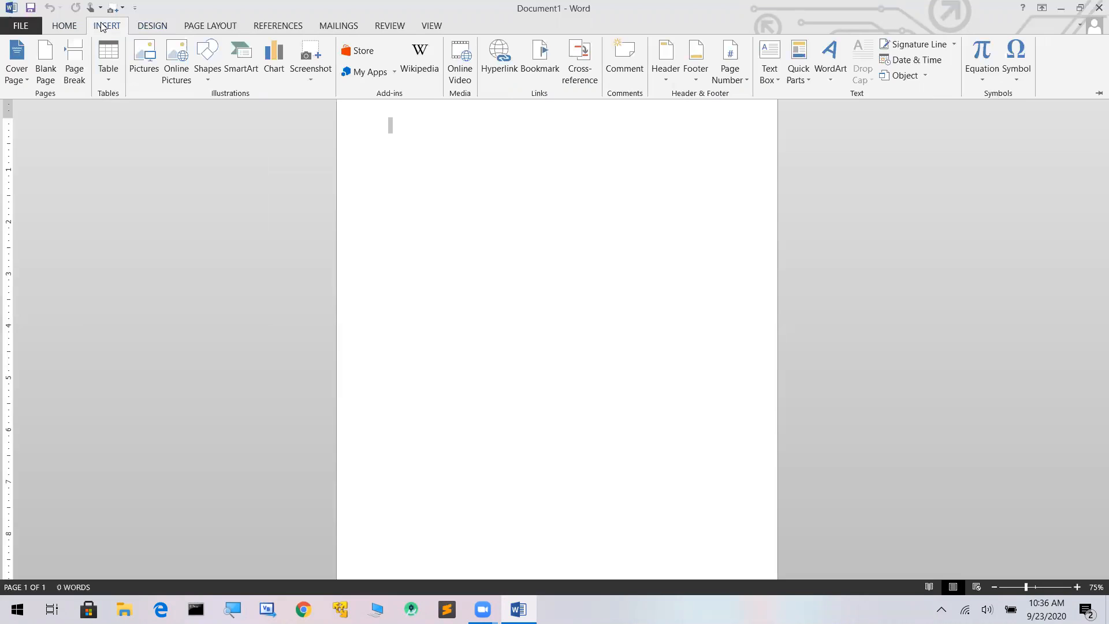
left_click(109, 81)
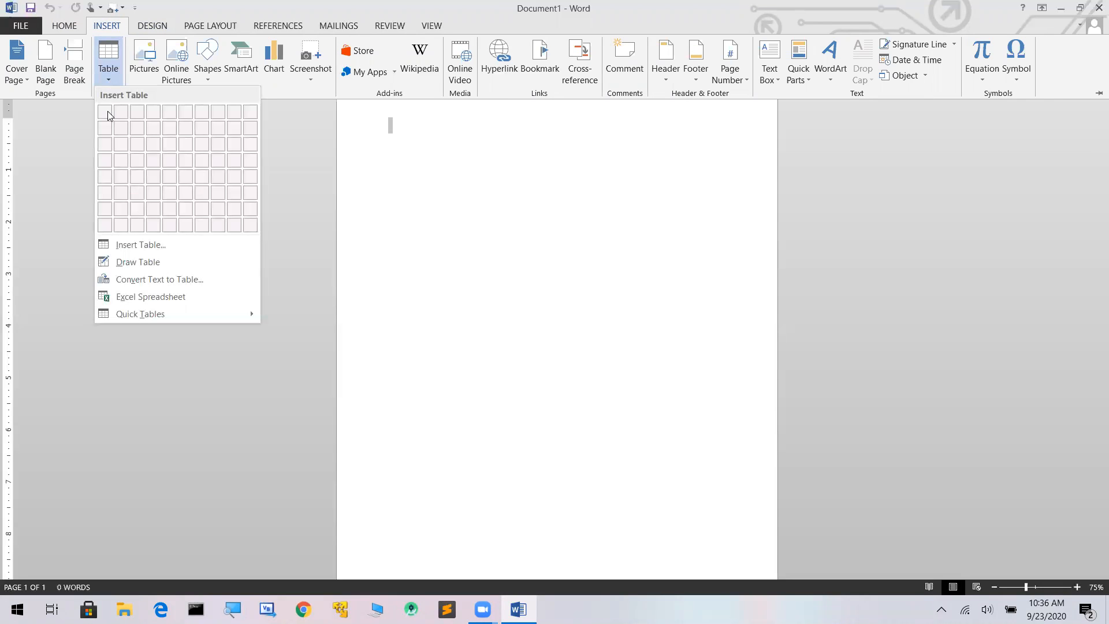
left_click(102, 251)
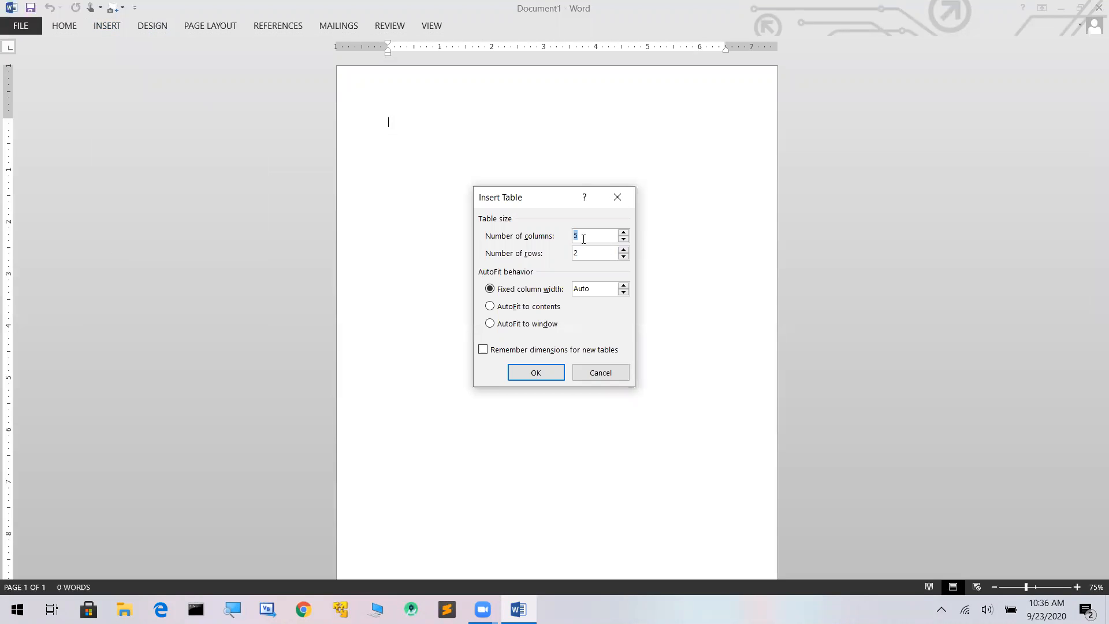
left_click(623, 256)
left_click(623, 233)
left_click(624, 233)
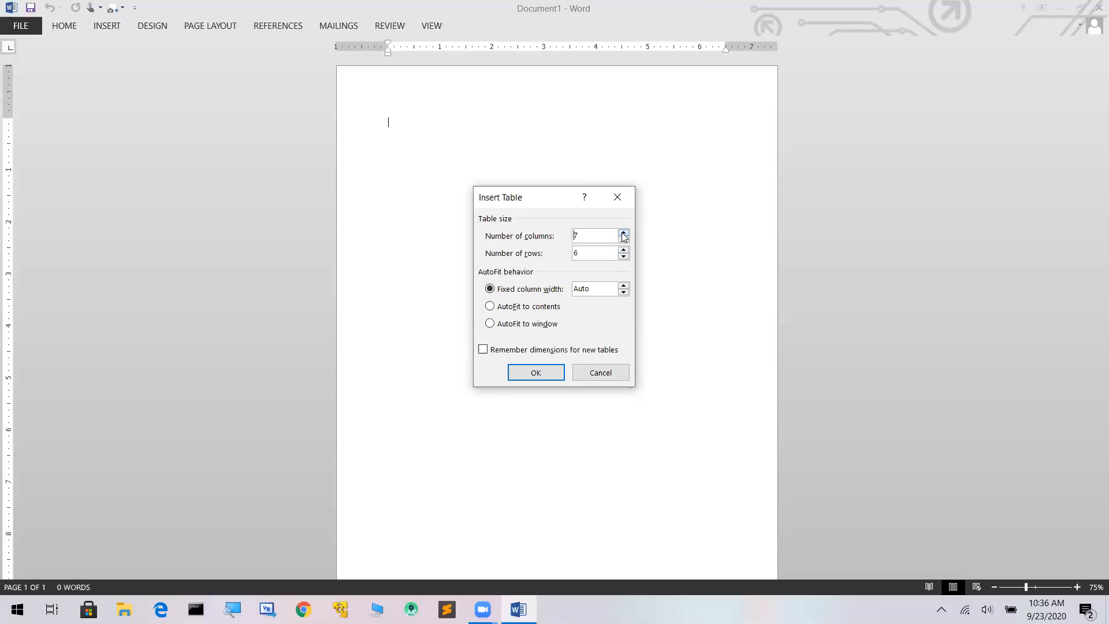
left_click(536, 373)
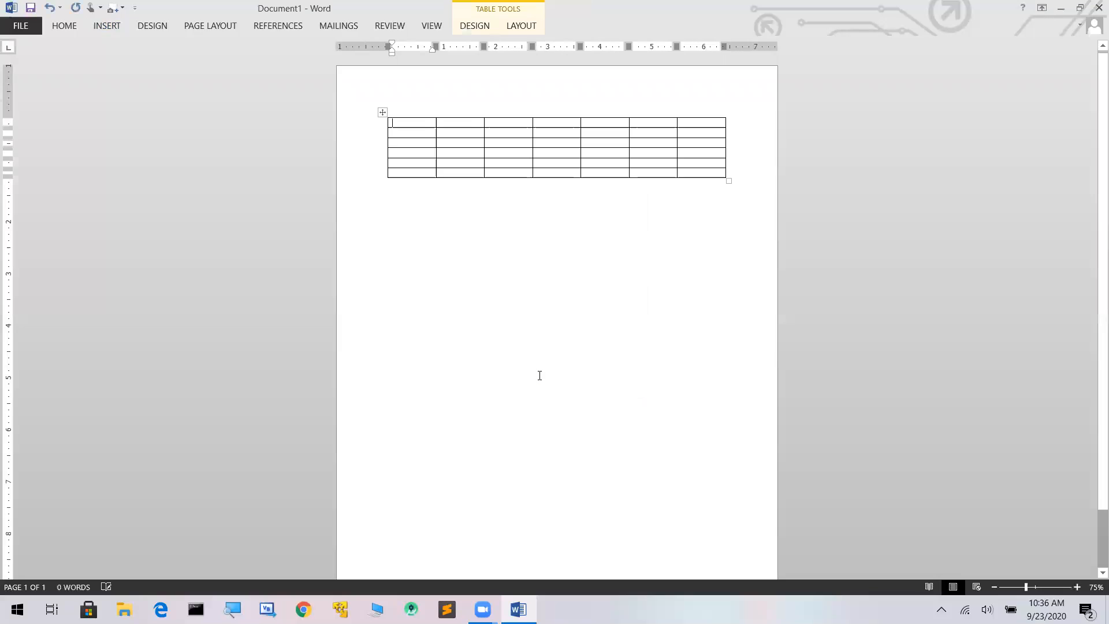
left_click(99, 25)
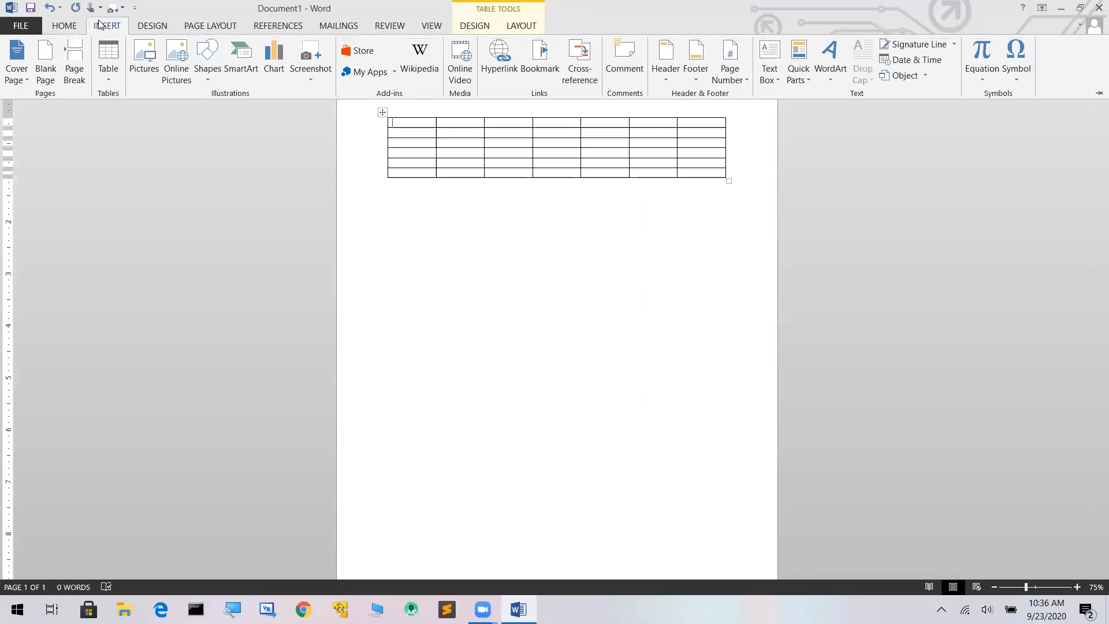
left_click(112, 85)
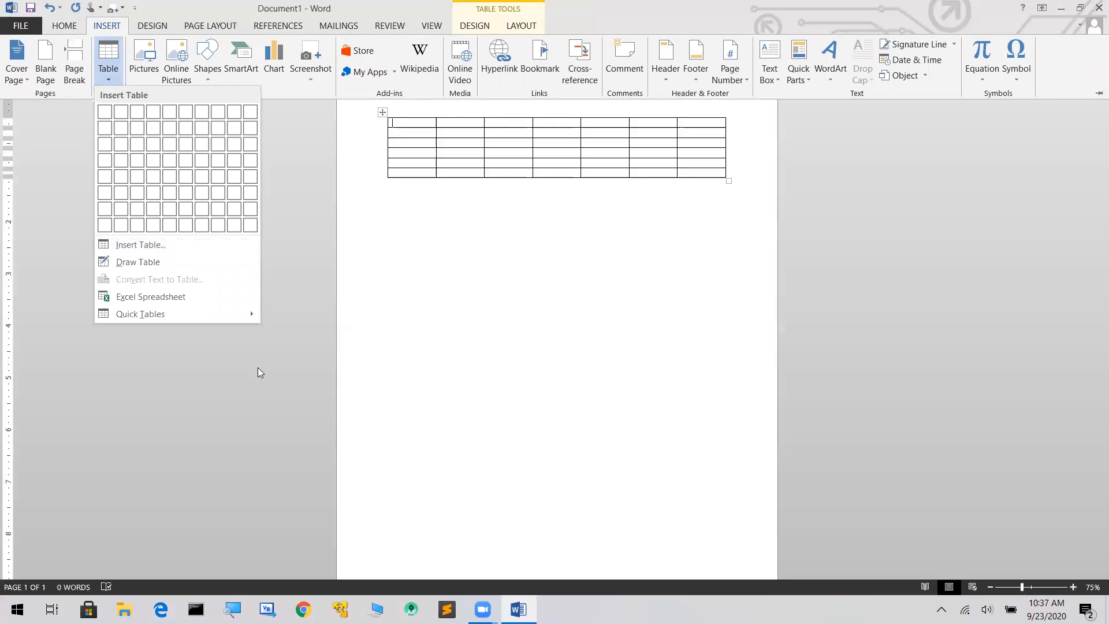
left_click(652, 263)
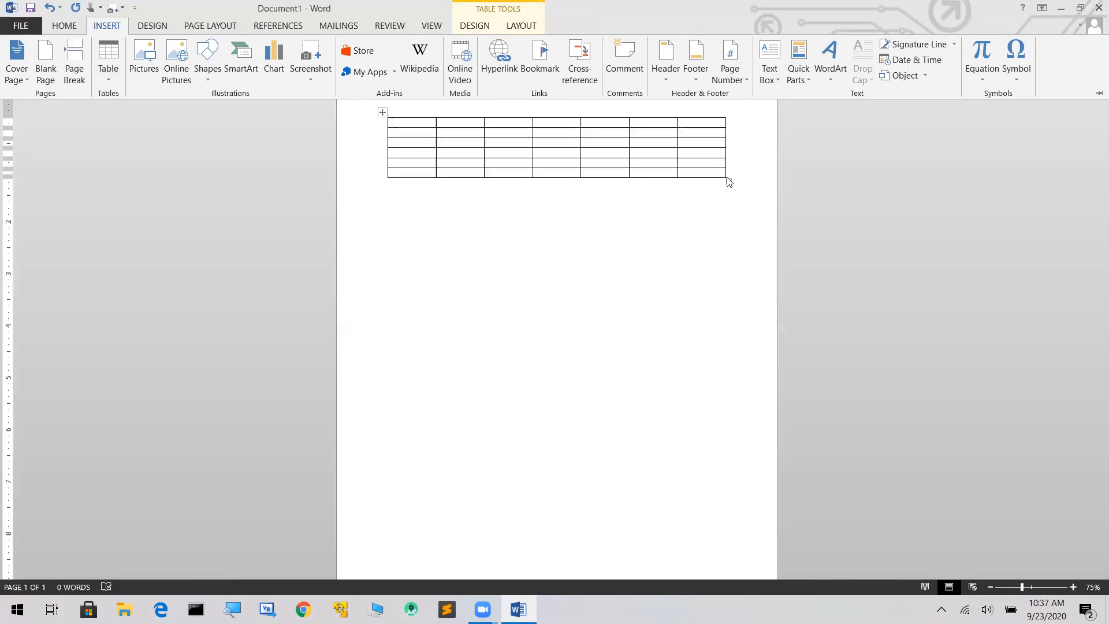
Resize the whole table to about 4.2 inches wide and 3 inches tall
left_click(696, 166)
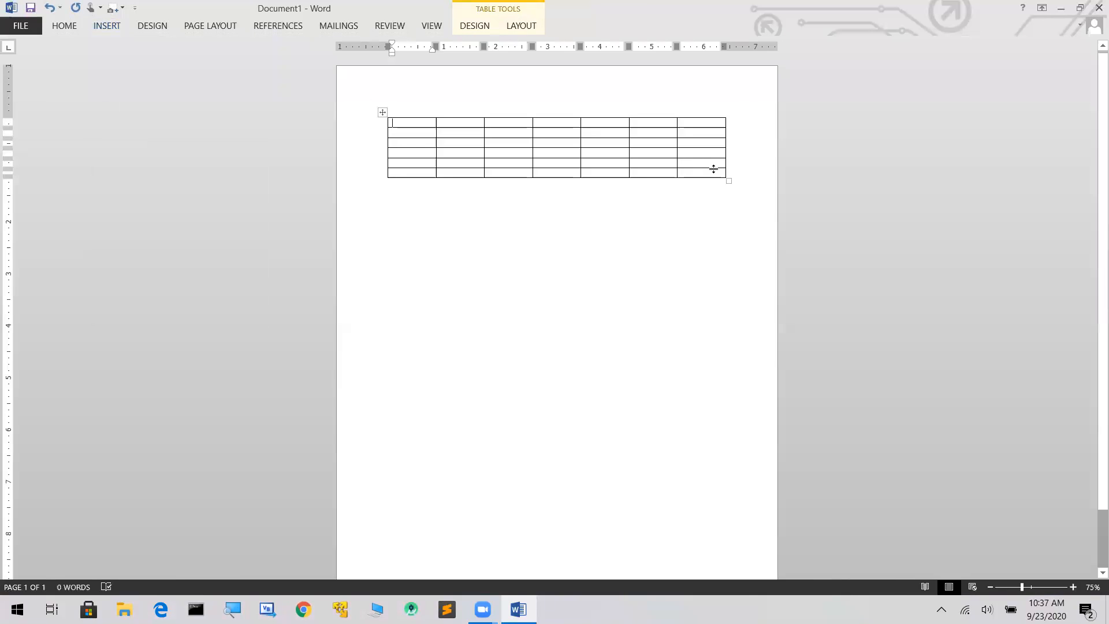
left_click_drag(728, 181, 608, 279)
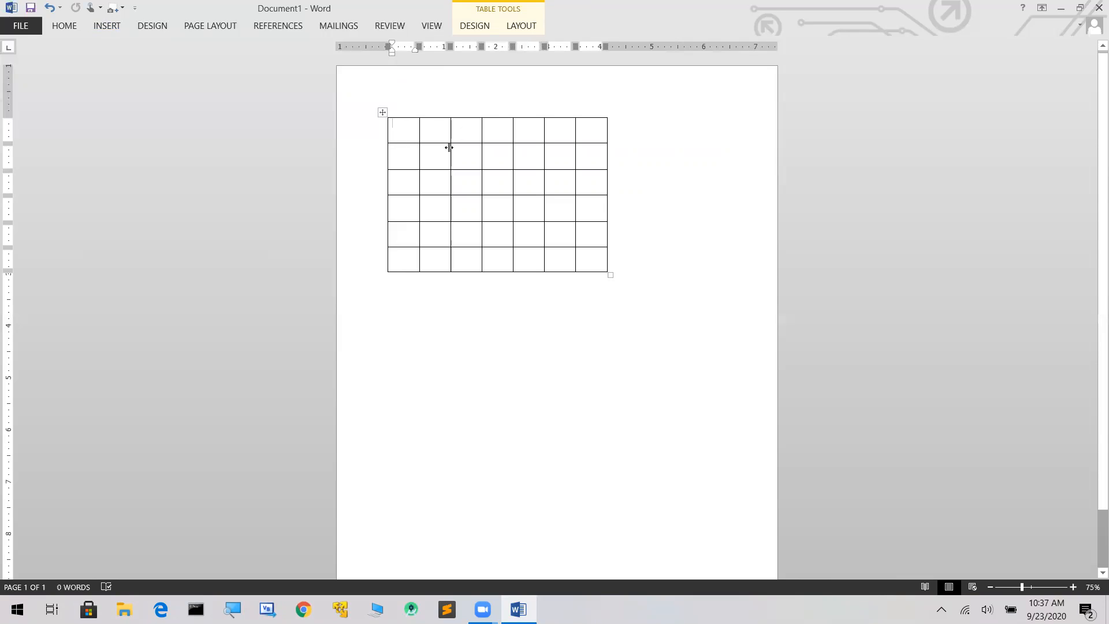
Merge the first five cells of the table's top row into one cell and clear the selection
key("shift+Right")
key("shift+Right")
key("shift+Right")
key("shift+Right")
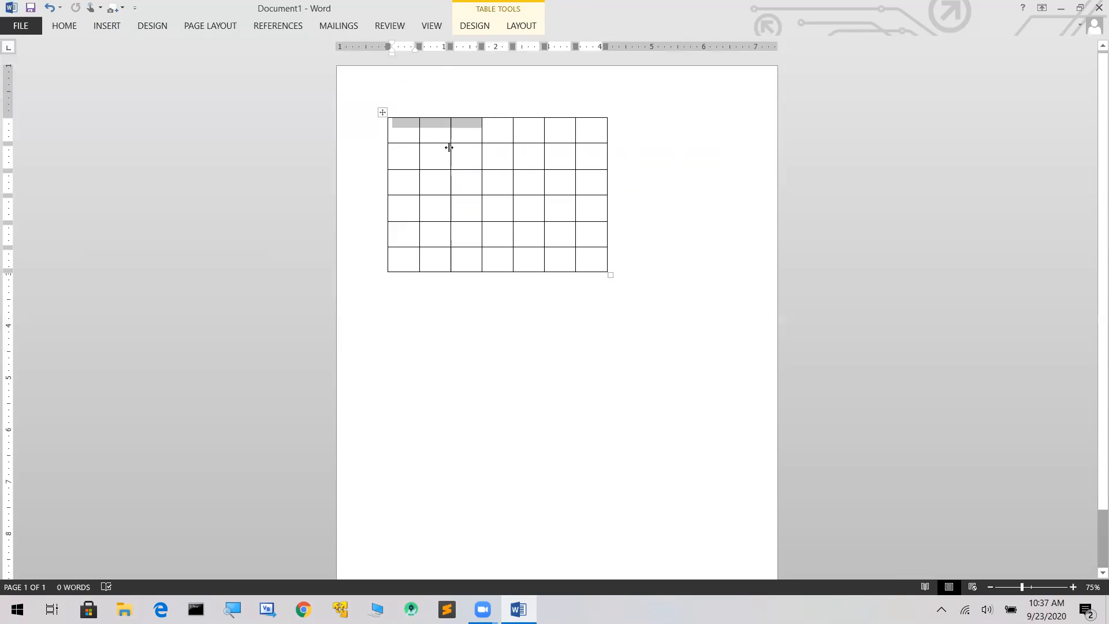
key("shift+Right")
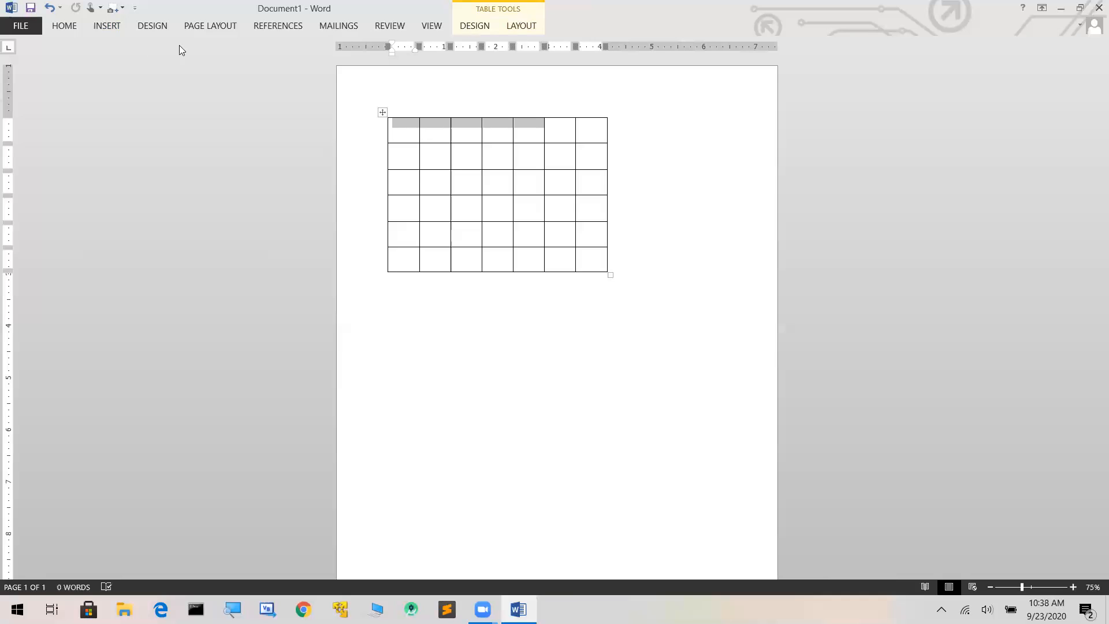
left_click(521, 27)
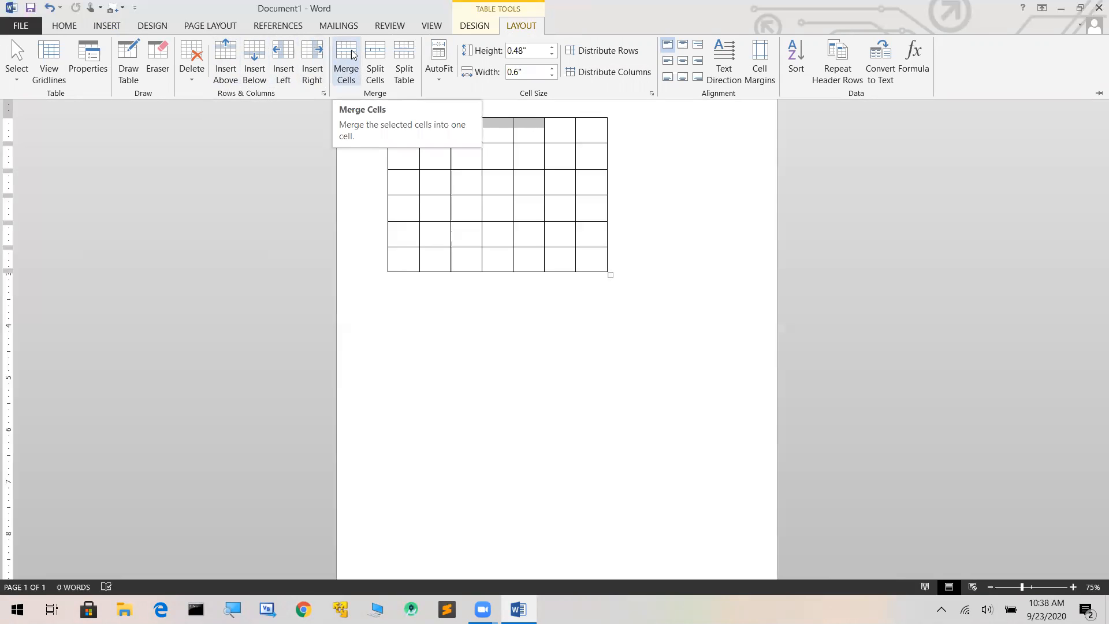
left_click(345, 81)
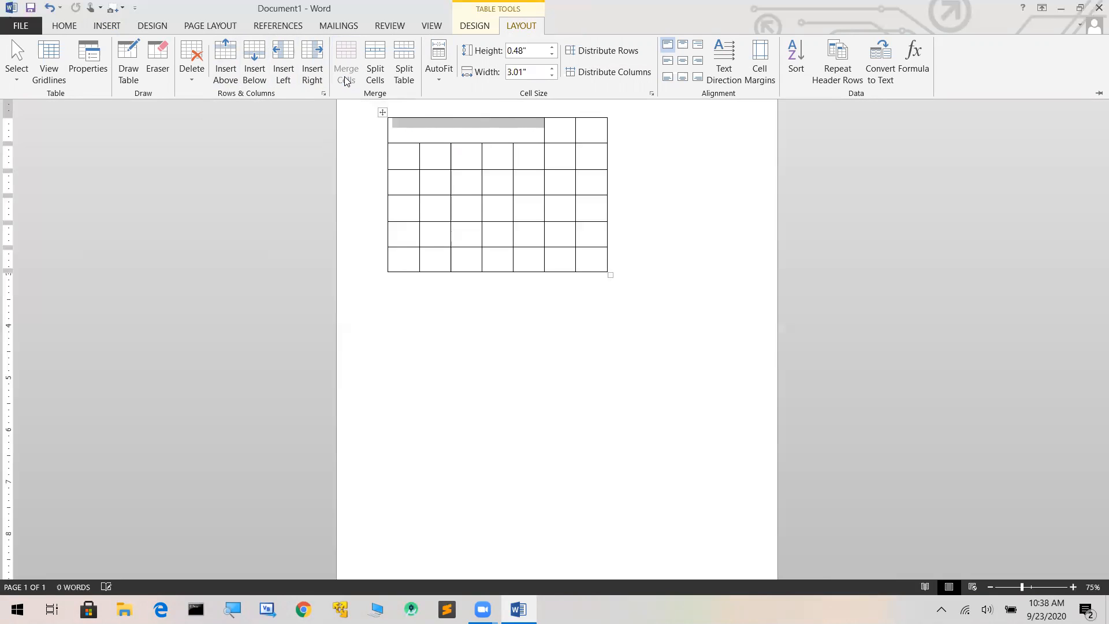
left_click(686, 169)
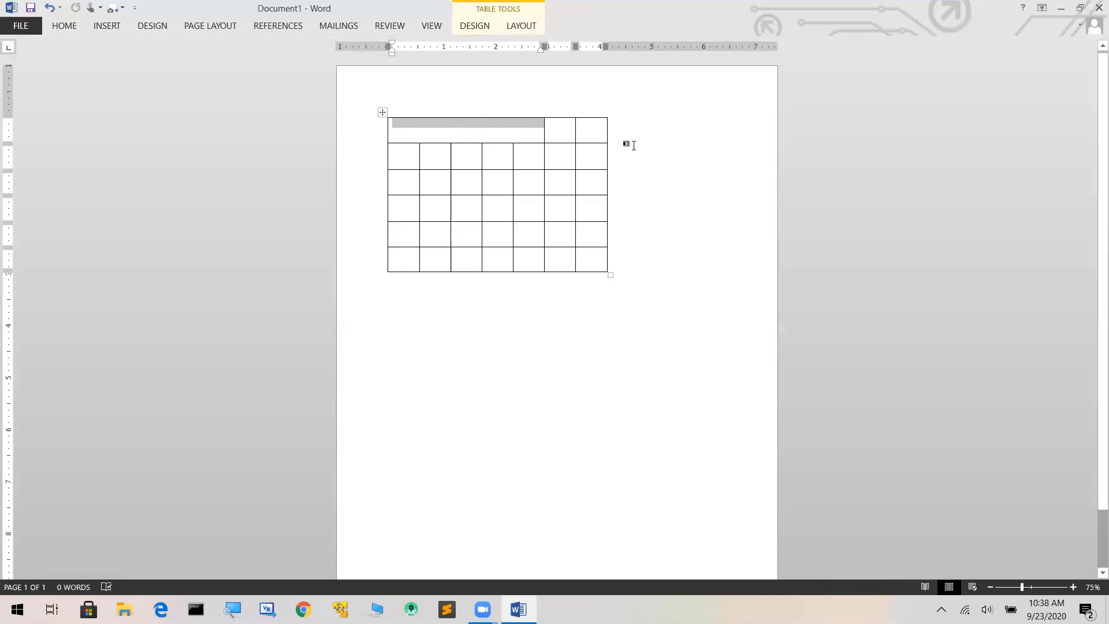
left_click(529, 372)
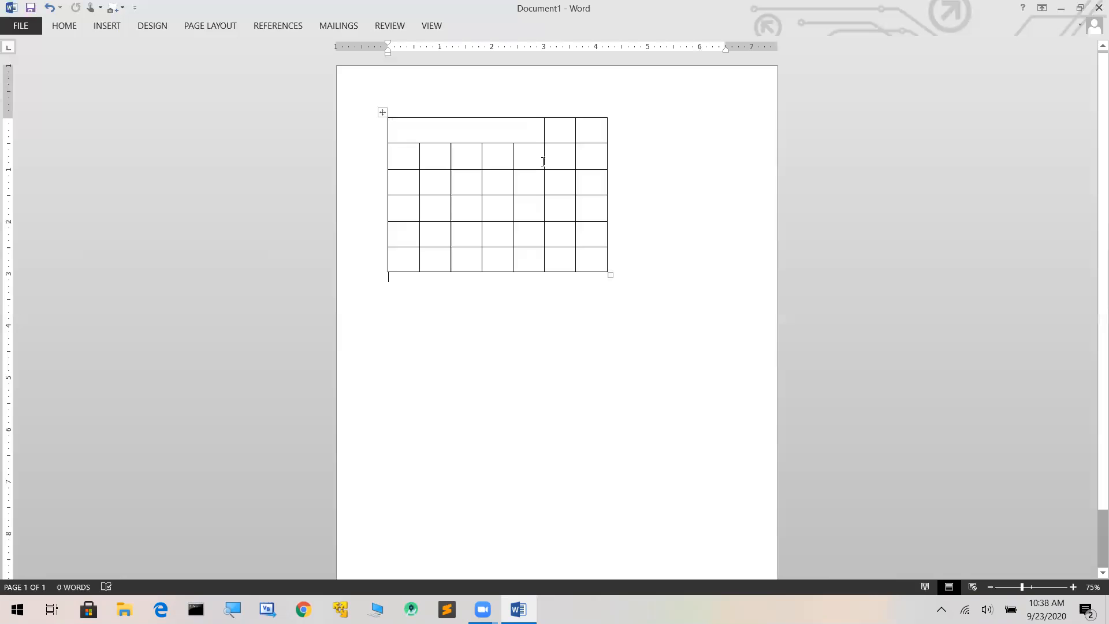
Merge the first three cells of the table's second row into one cell and clear the selection
left_click(393, 161)
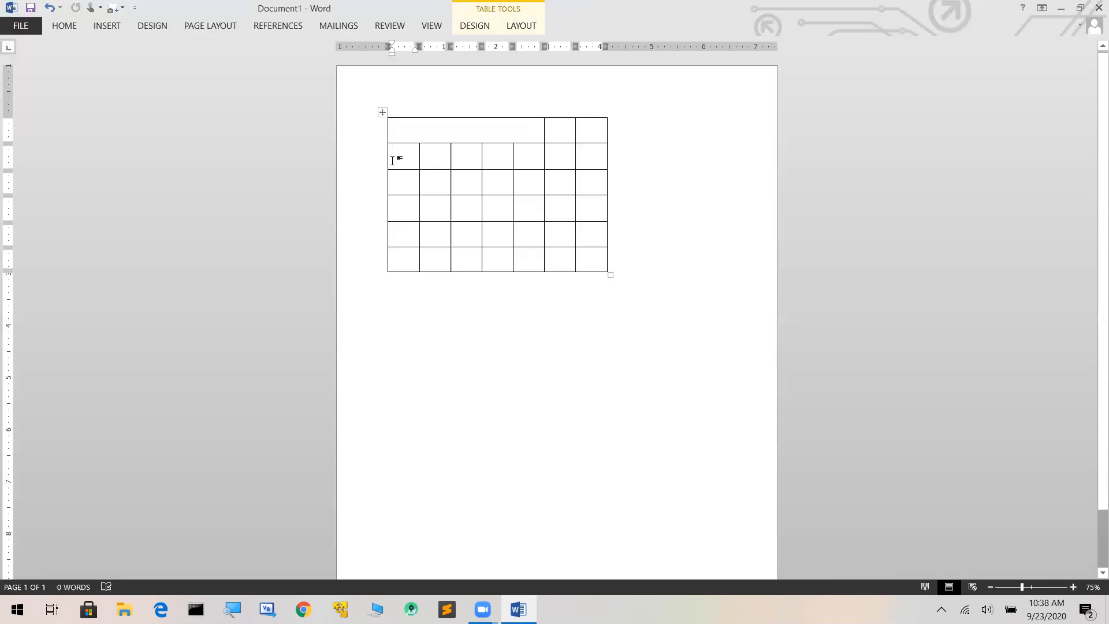
key("shift+Right")
key("shift+Right")
key("shift+Right")
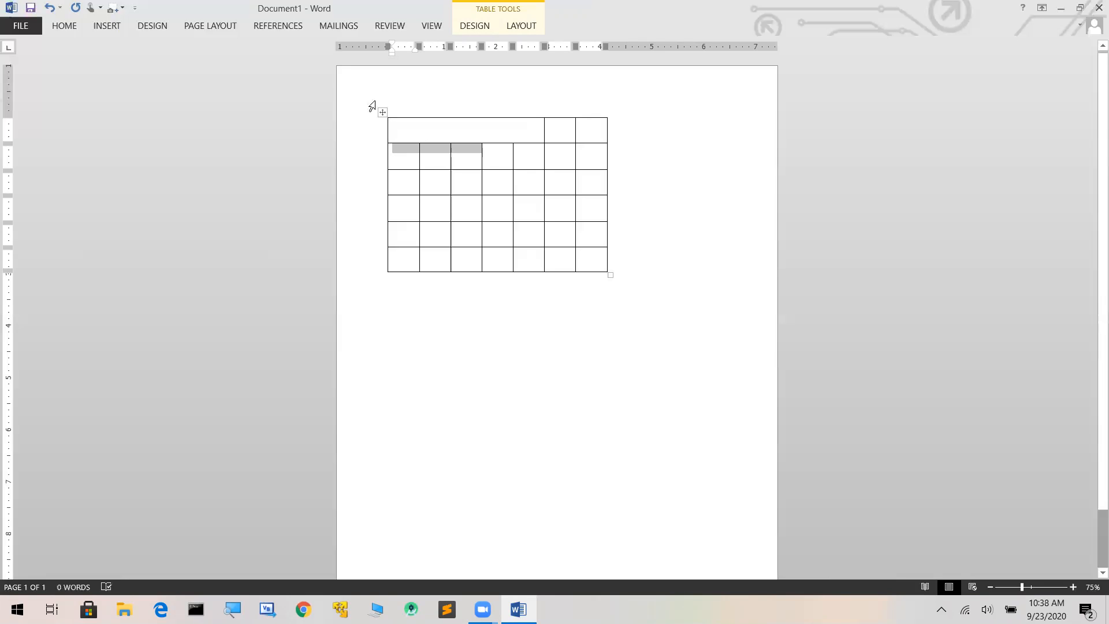
left_click(516, 25)
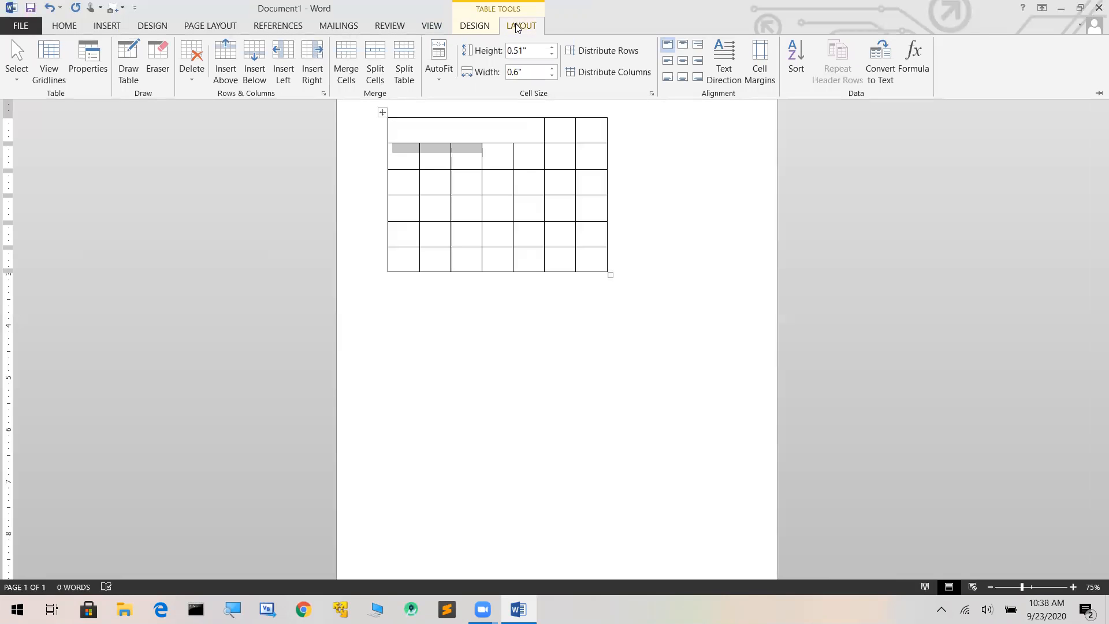
left_click(355, 70)
left_click(857, 272)
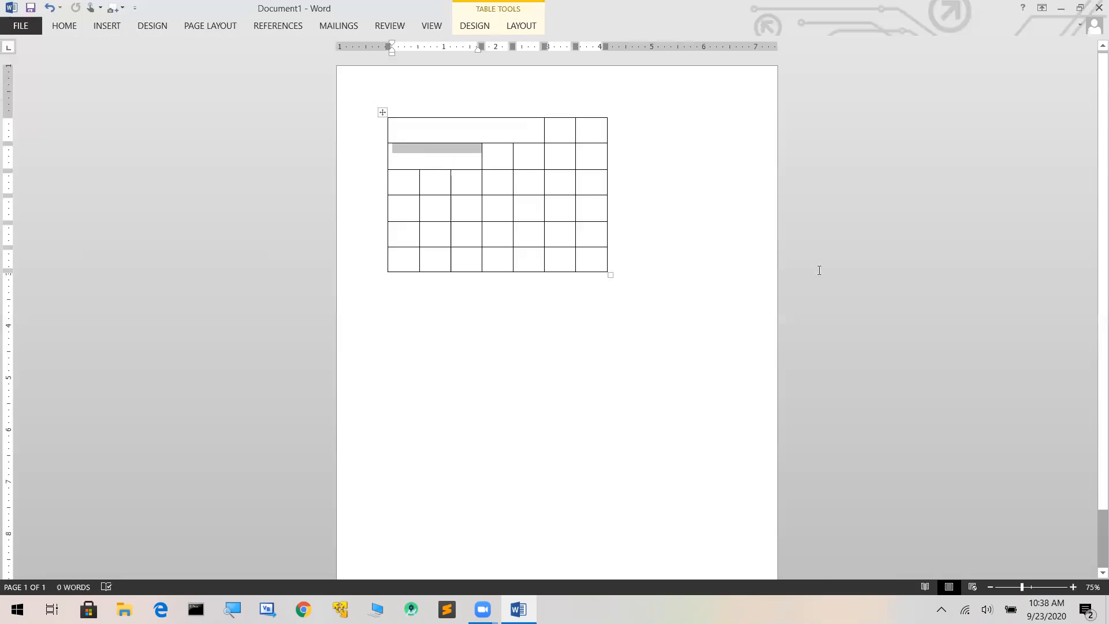
left_click(491, 346)
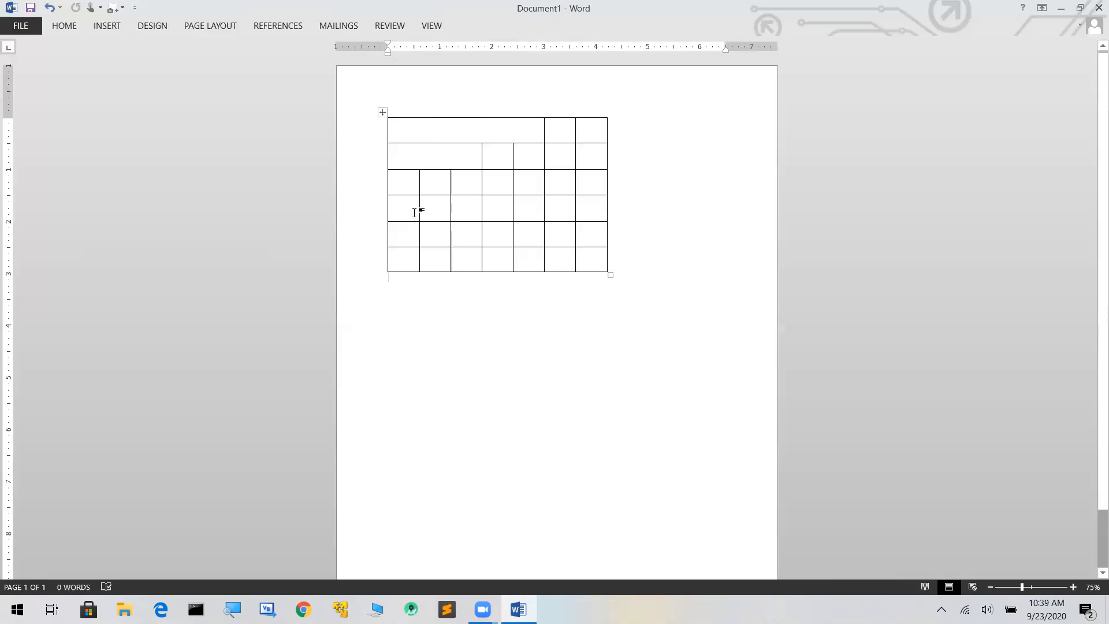
Split the merged cell in the table's top row into 5 columns and 1 row
left_click(403, 214)
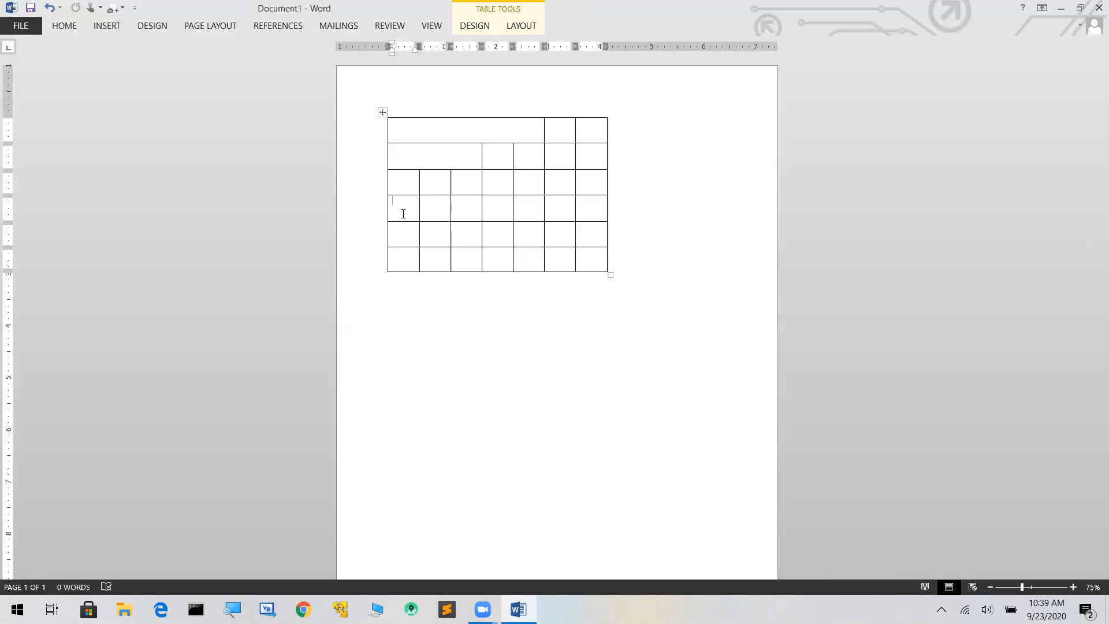
left_click(393, 124)
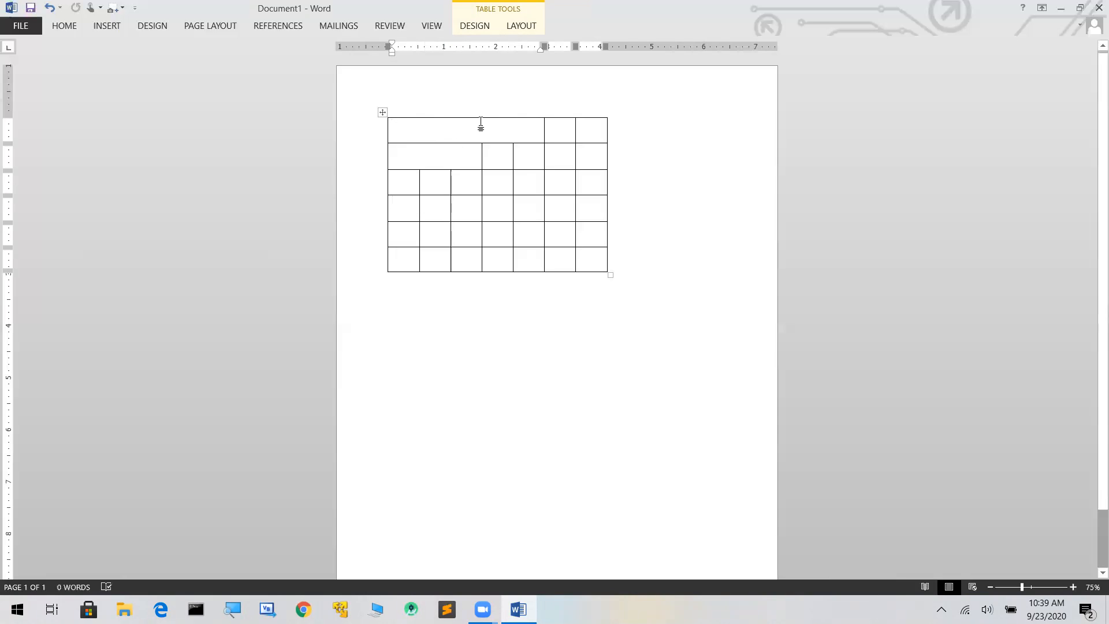
left_click(510, 26)
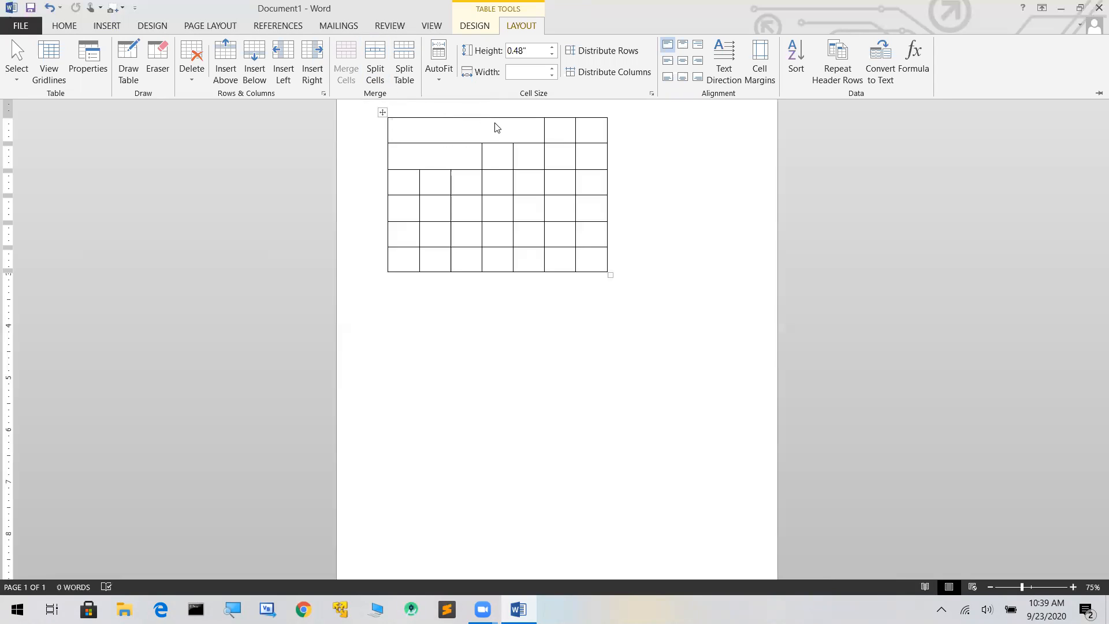
left_click(372, 81)
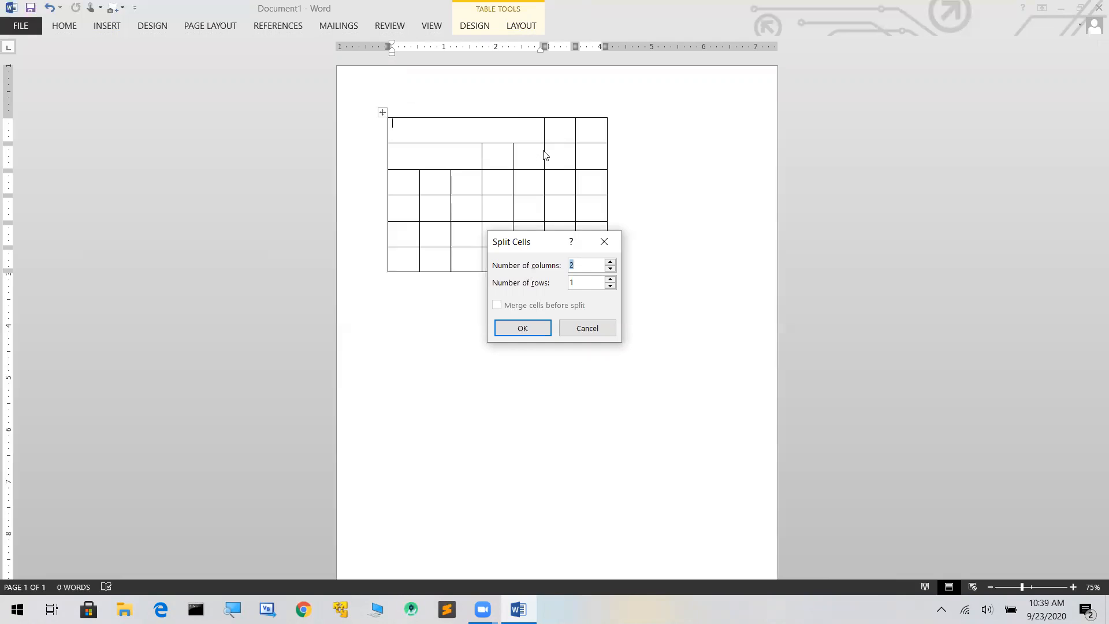
left_click(614, 262)
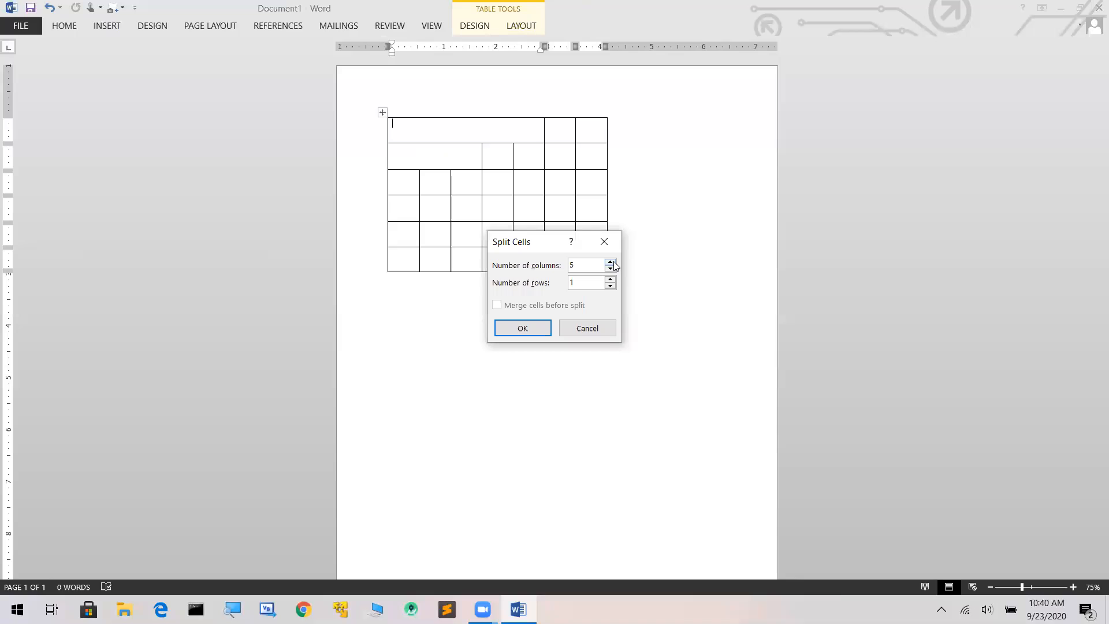
left_click(523, 329)
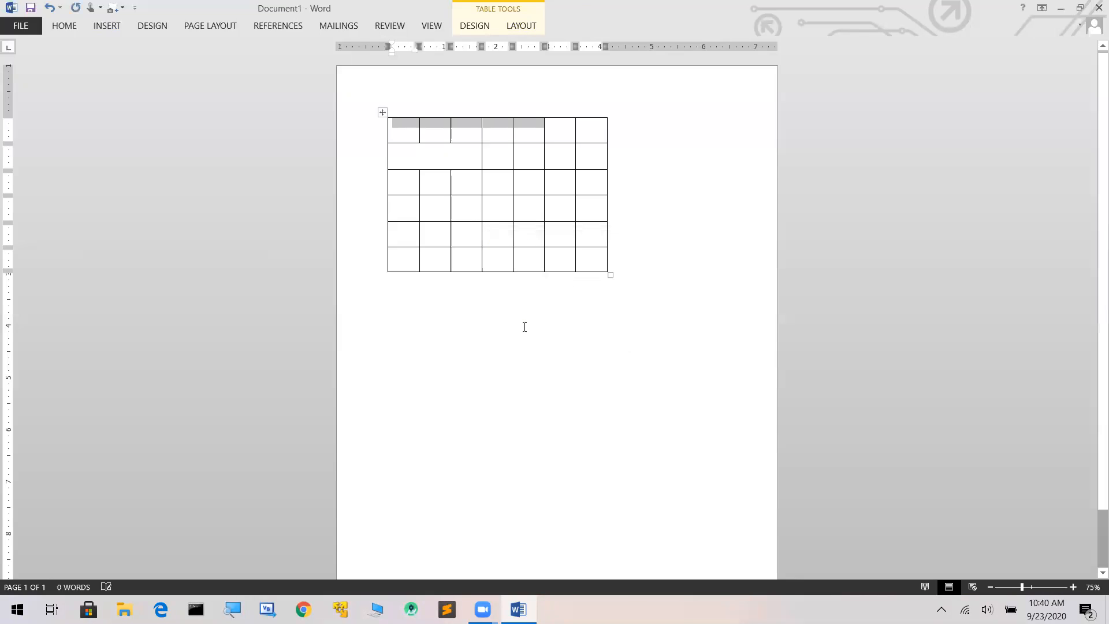
left_click(696, 132)
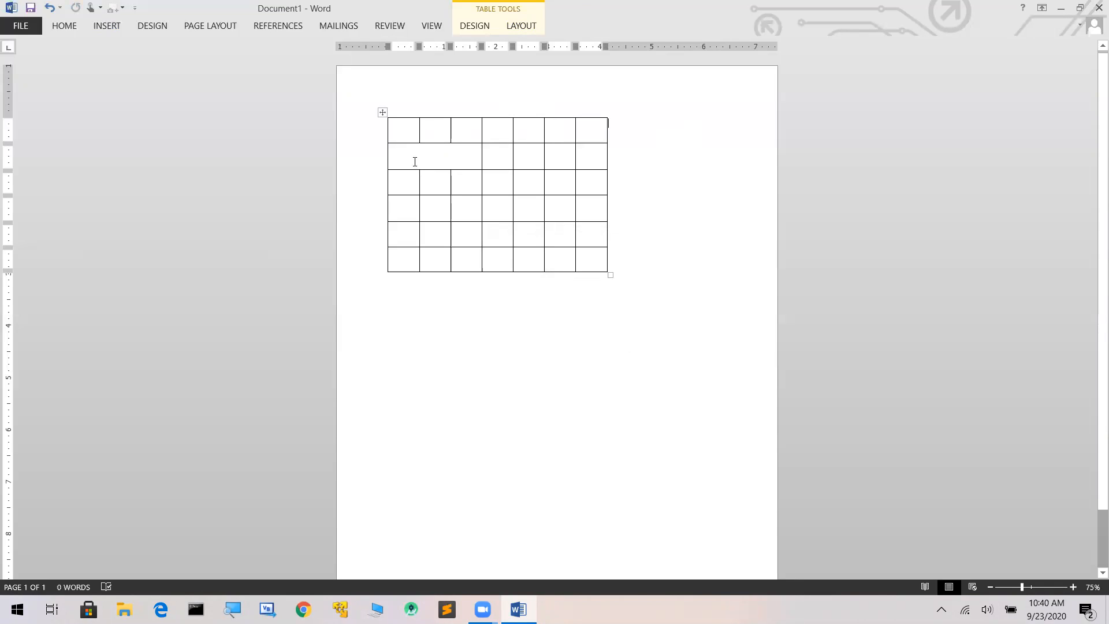
Split the merged cell in the table's second row into 3 columns and 2 rows and clear the selection
left_click(407, 160)
left_click(508, 27)
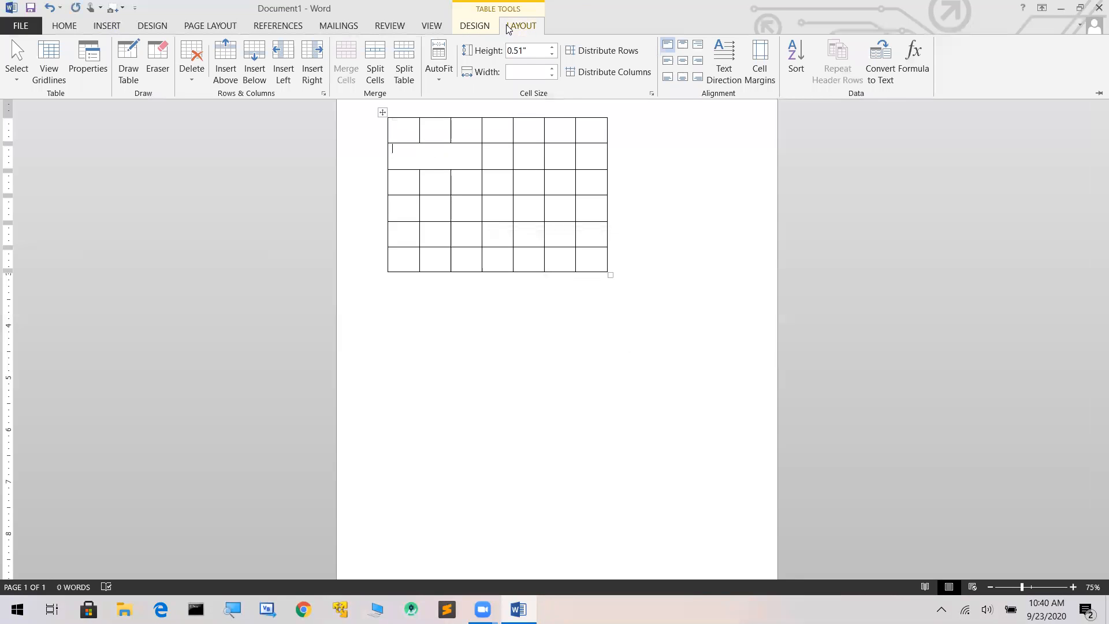
left_click(376, 74)
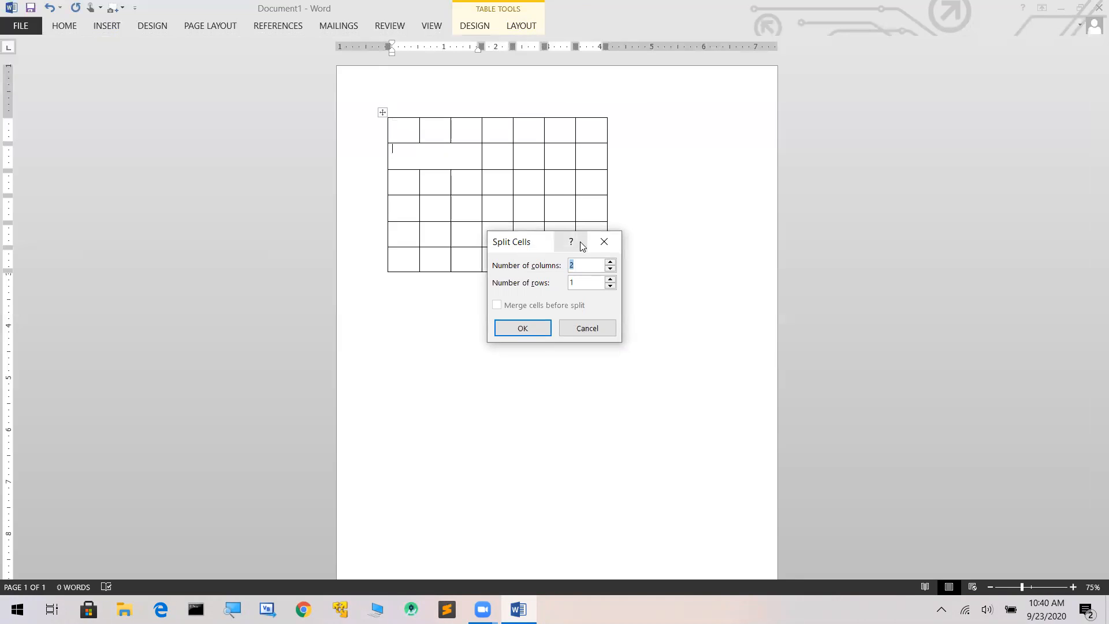
left_click(609, 262)
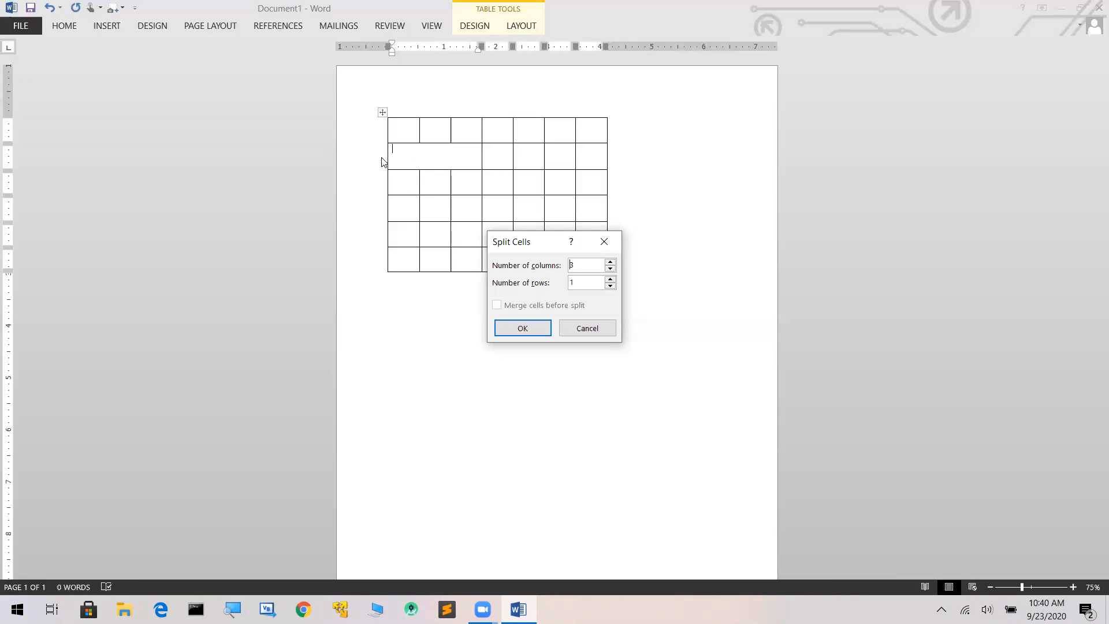
left_click(611, 280)
left_click(535, 331)
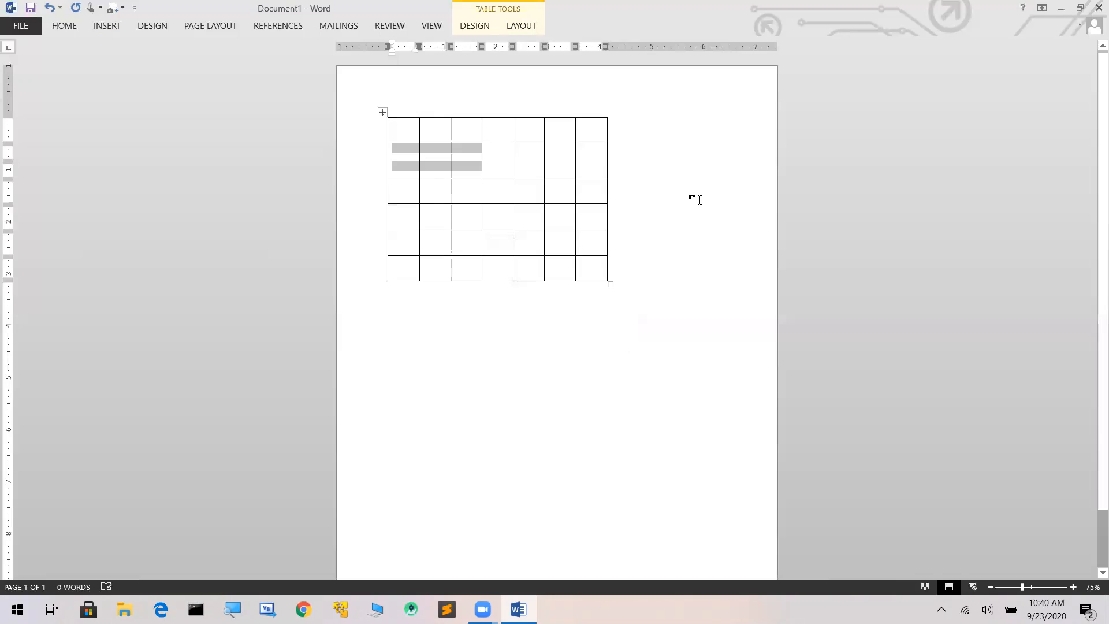
left_click(695, 199)
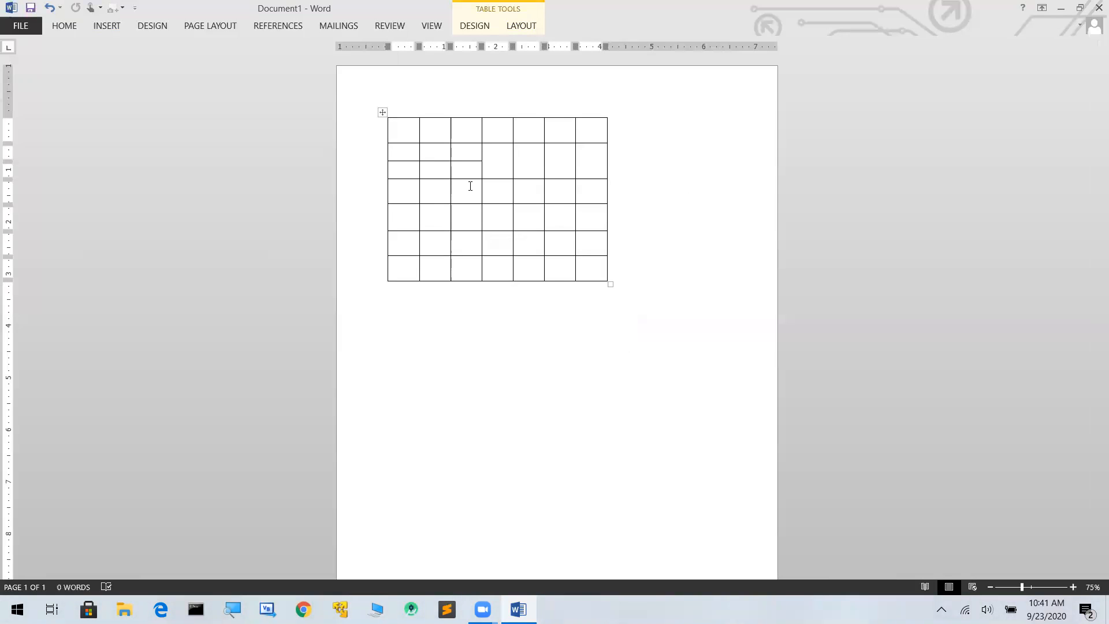
Split the first cell of the table's fifth row into 2 columns and 2 rows, then move the cursor out of the table
left_click(400, 244)
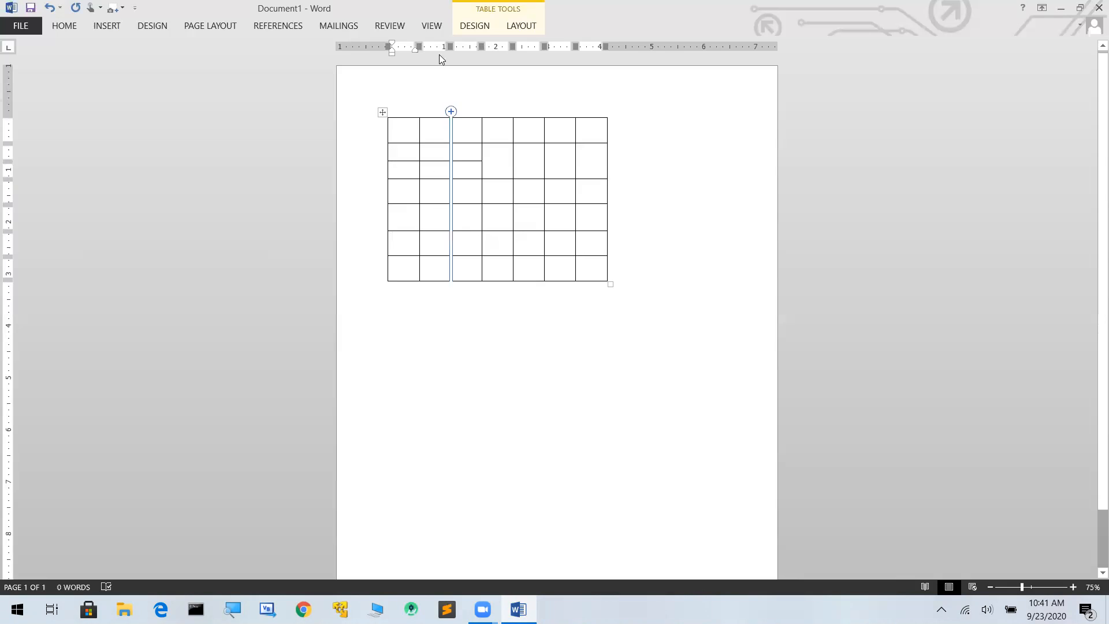
left_click(529, 32)
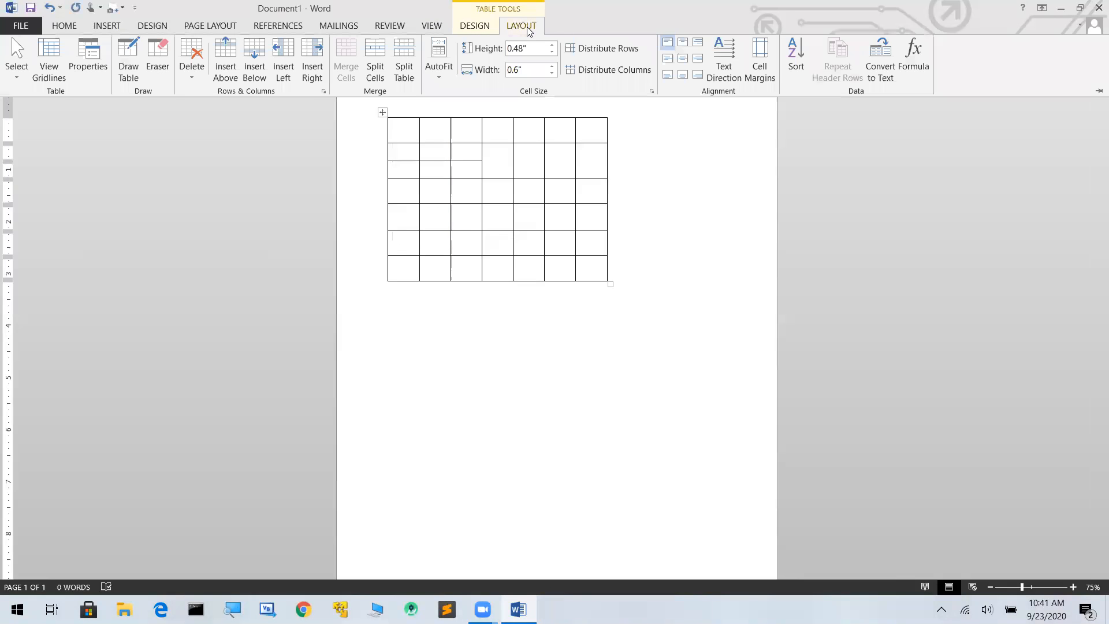
left_click(371, 84)
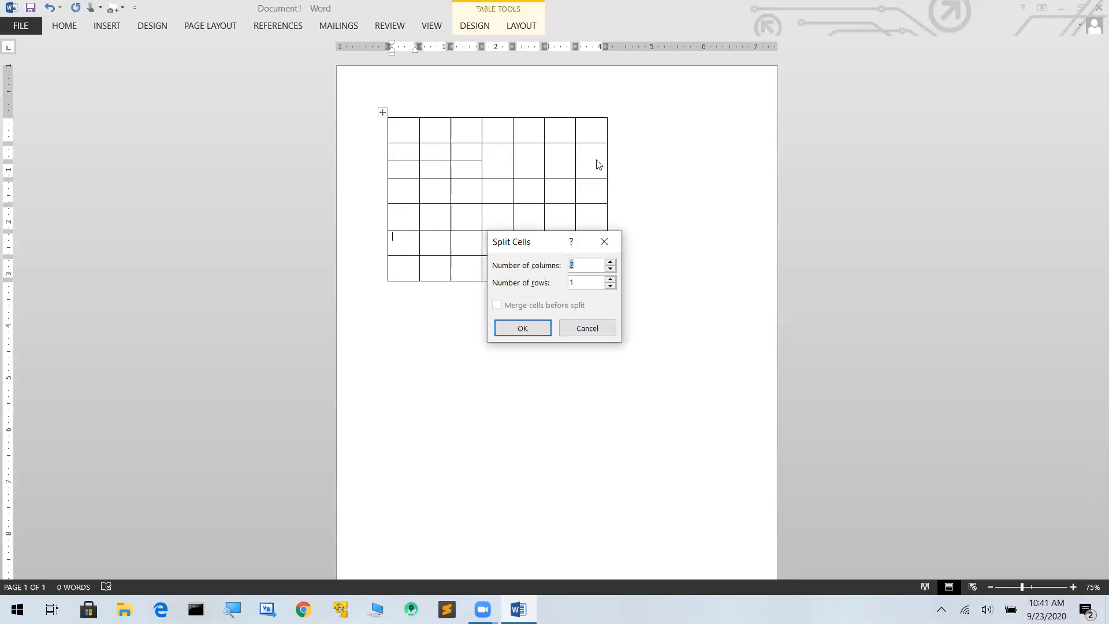
left_click(613, 281)
left_click(532, 330)
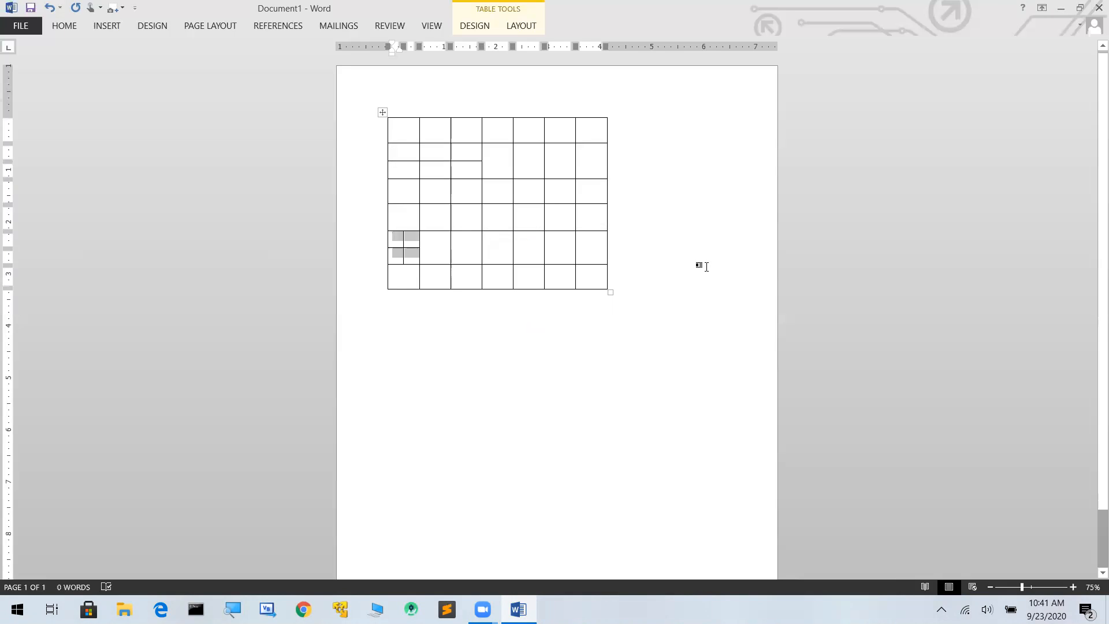
left_click(702, 265)
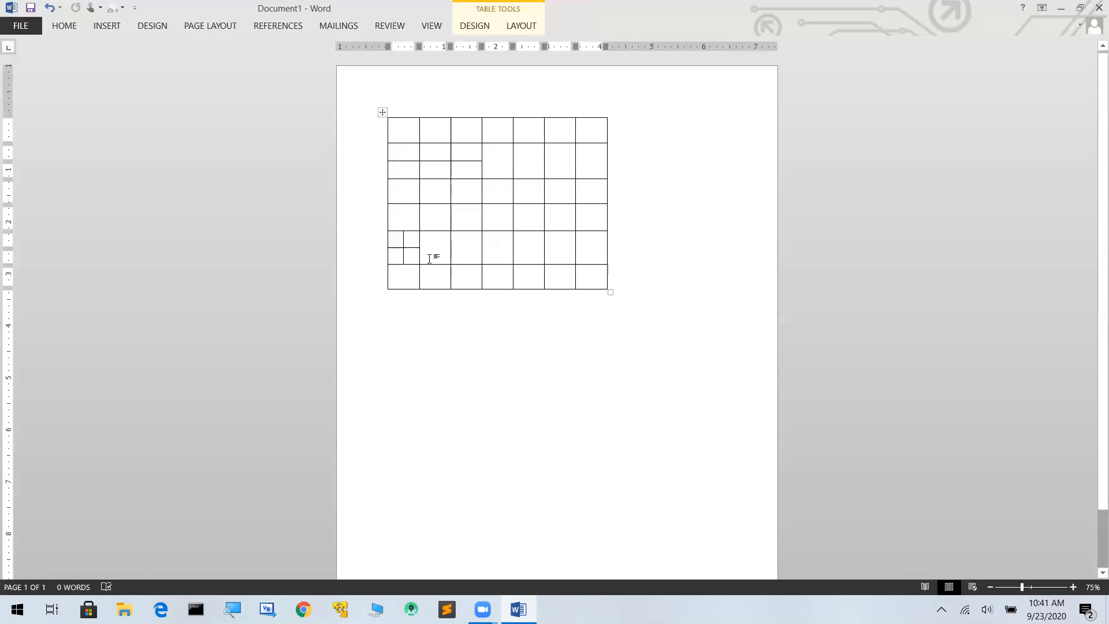
left_click(532, 328)
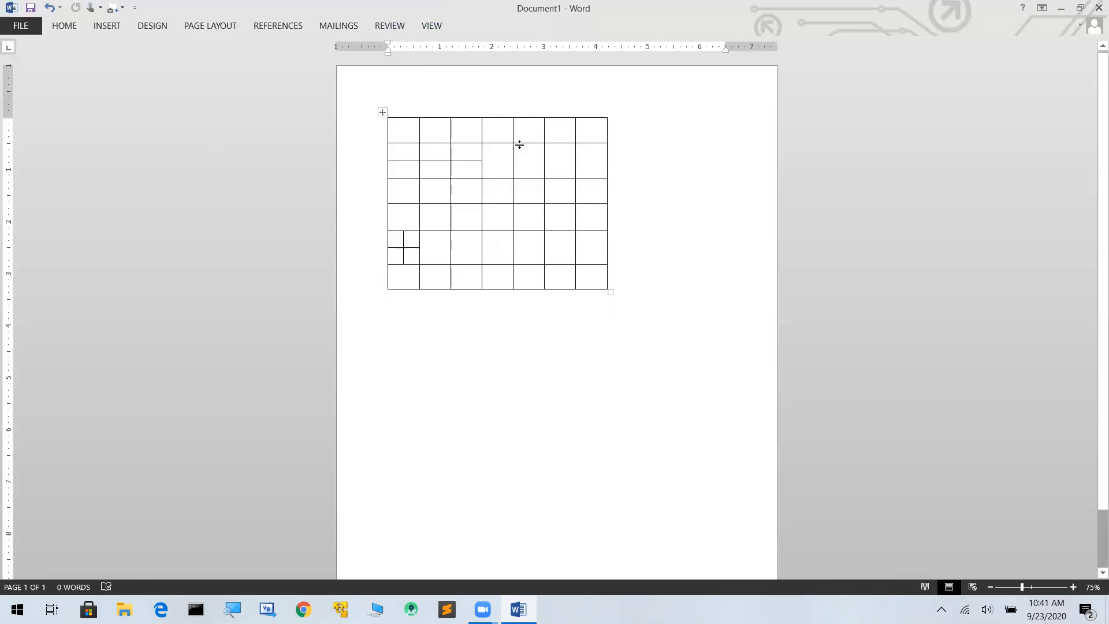
Apply the orange Grid Table 4 - Accent 2 style to the table
left_click(403, 134)
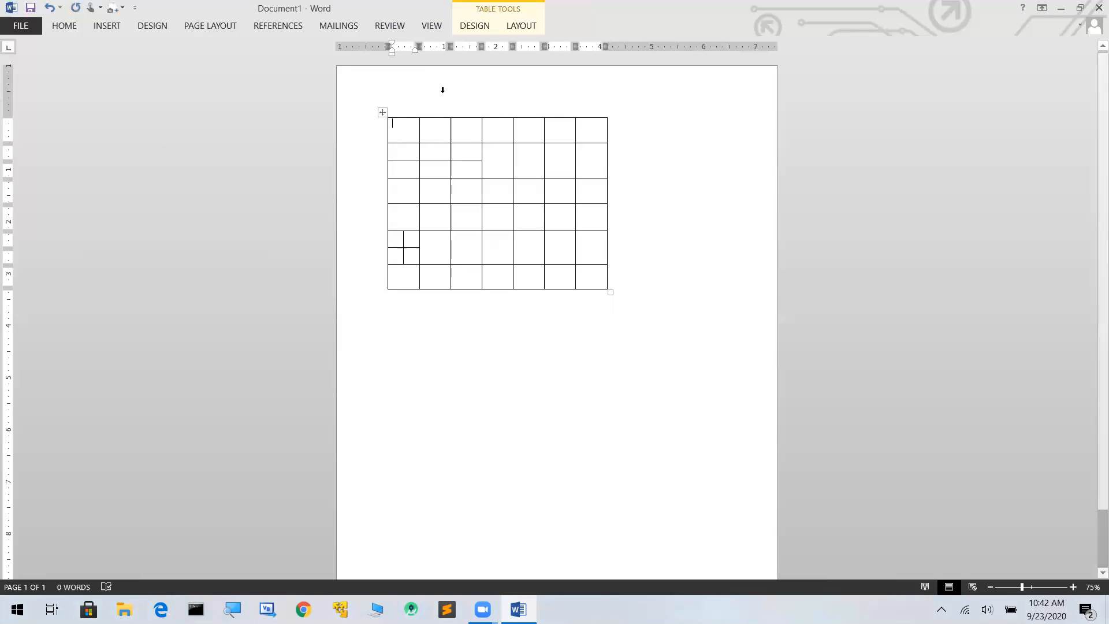
left_click(475, 27)
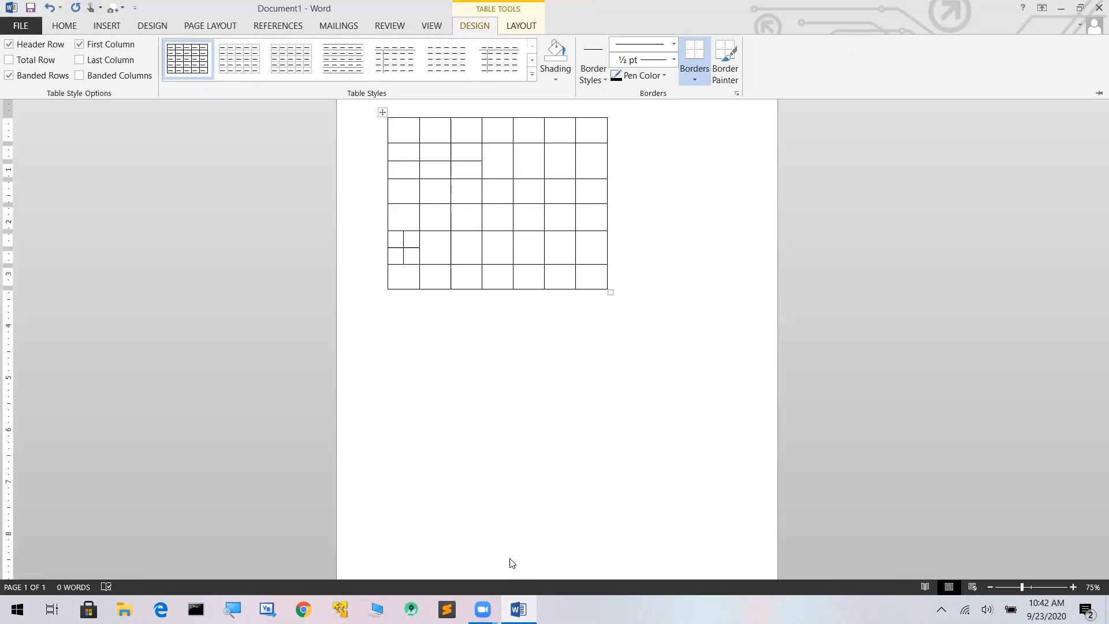
left_click(532, 77)
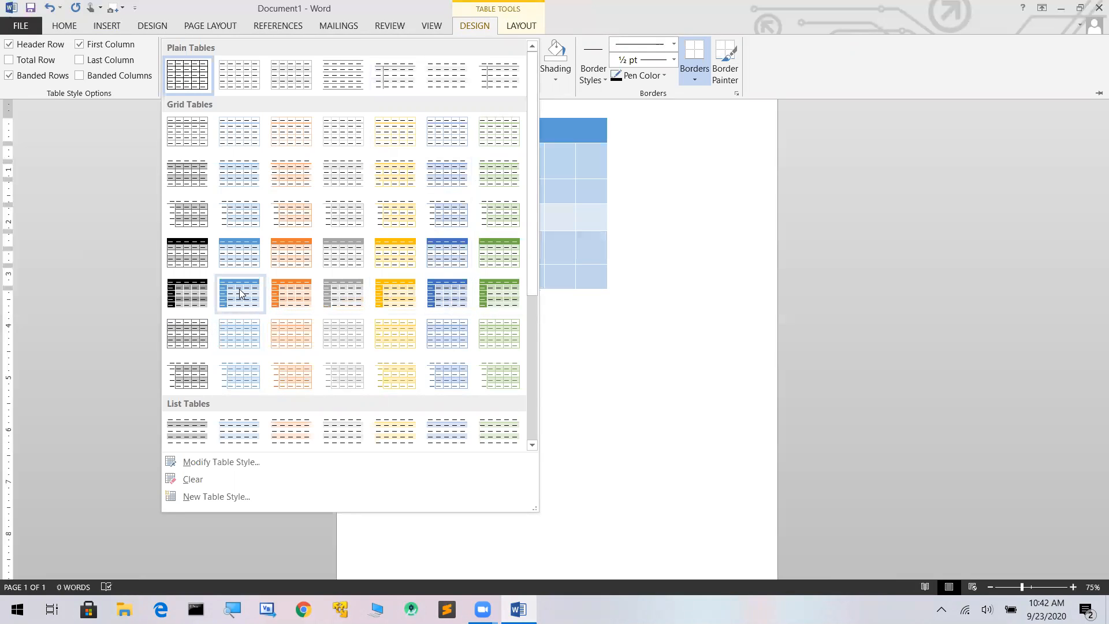
left_click(305, 251)
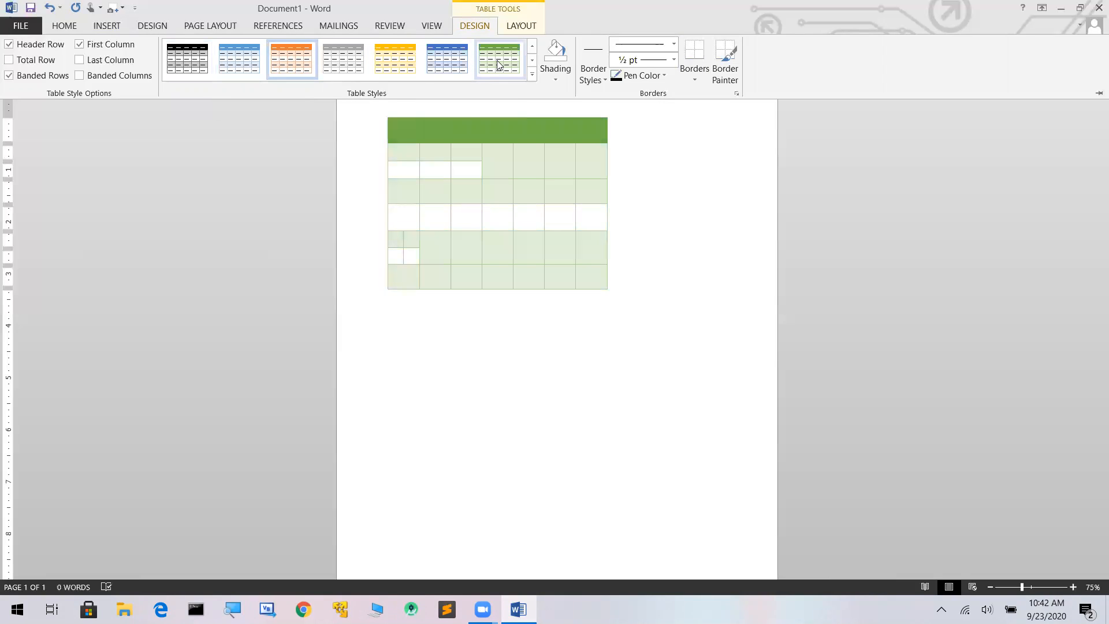
left_click(531, 73)
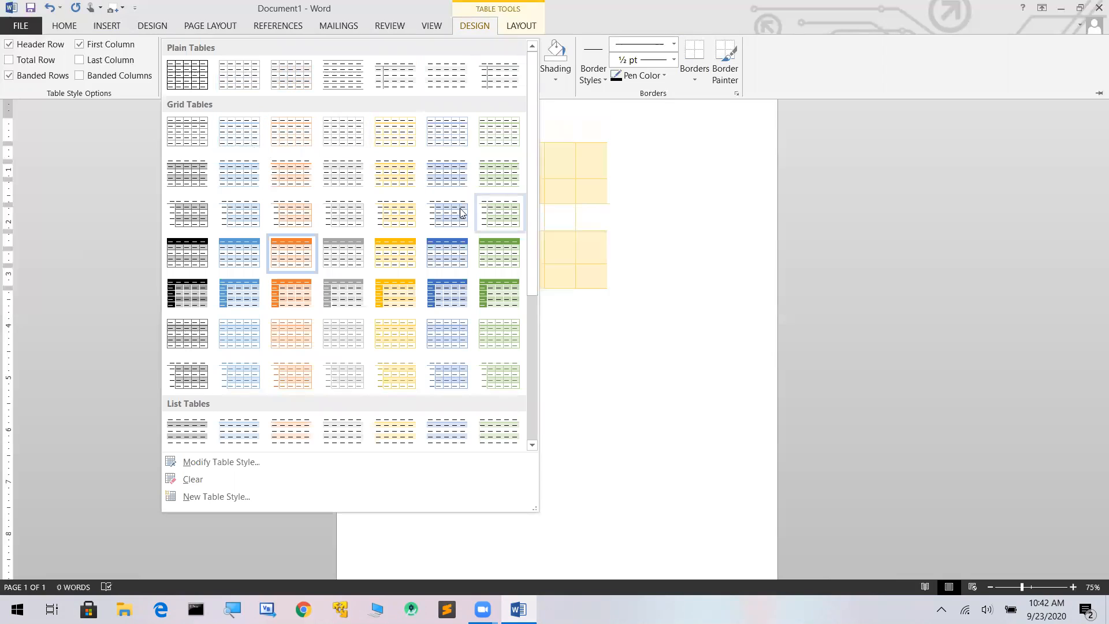
left_click(208, 464)
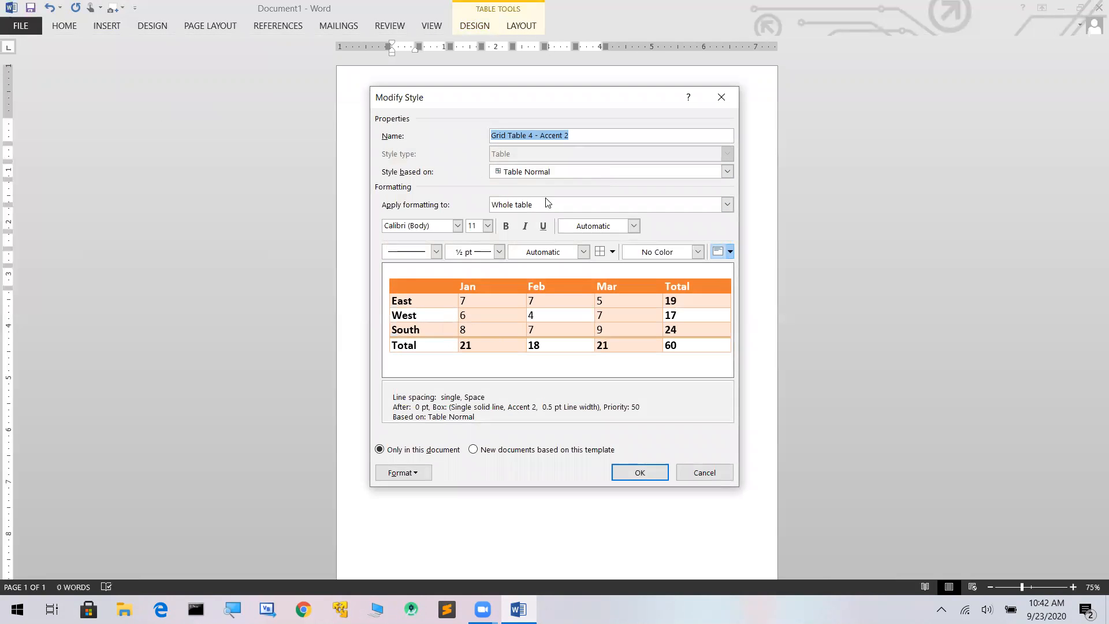
left_click(699, 472)
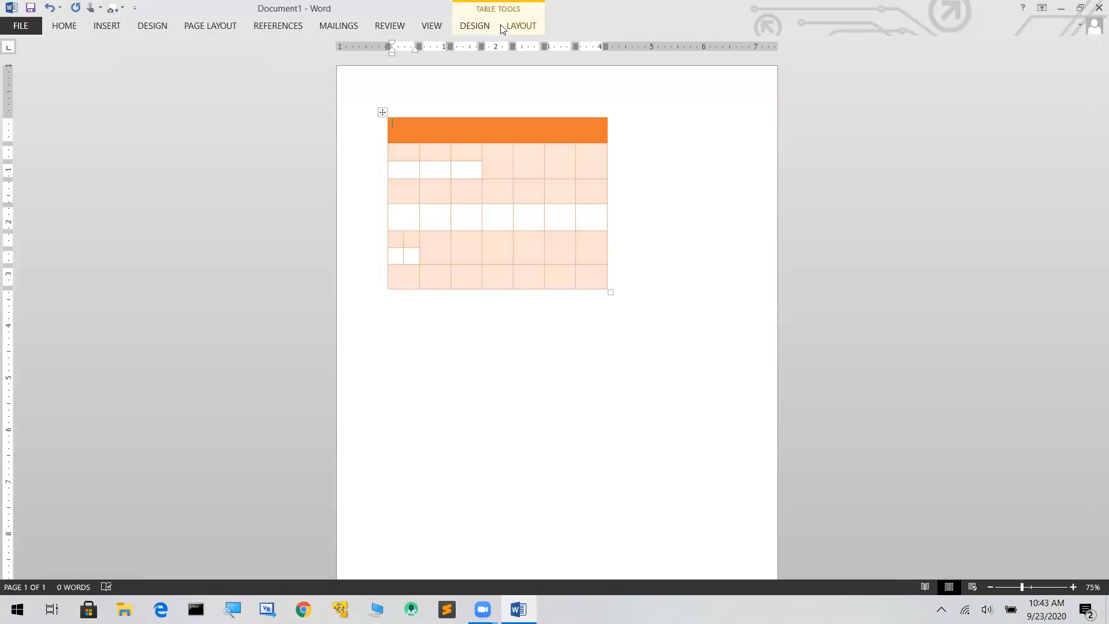
Apply the green grid table style with a solid header row and banded rows to the table, and collapse the ribbon
left_click(484, 26)
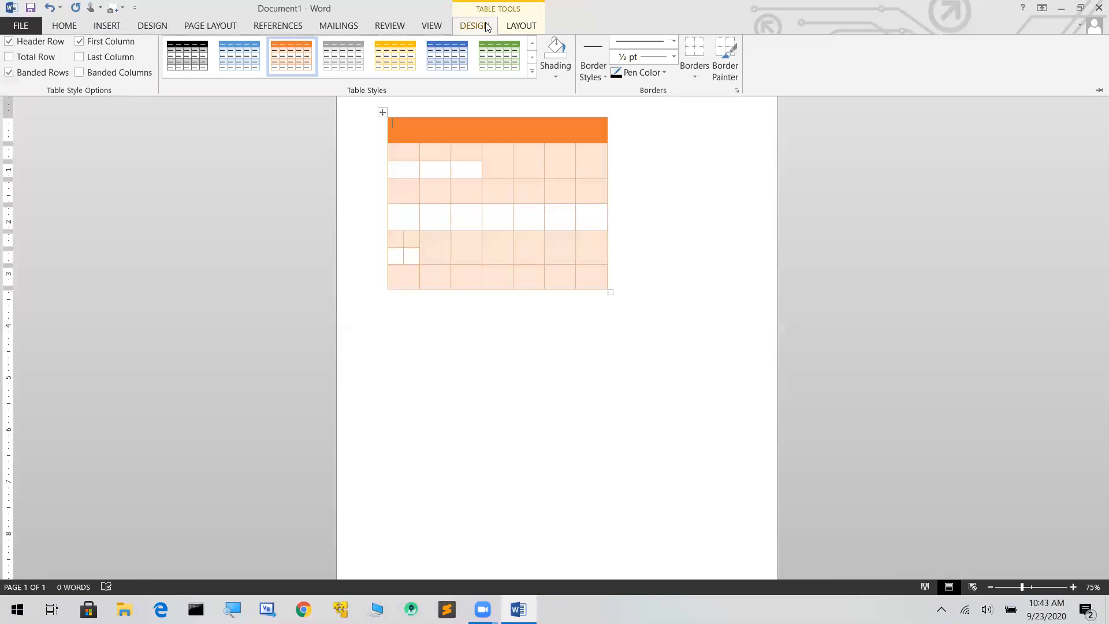
left_click(531, 75)
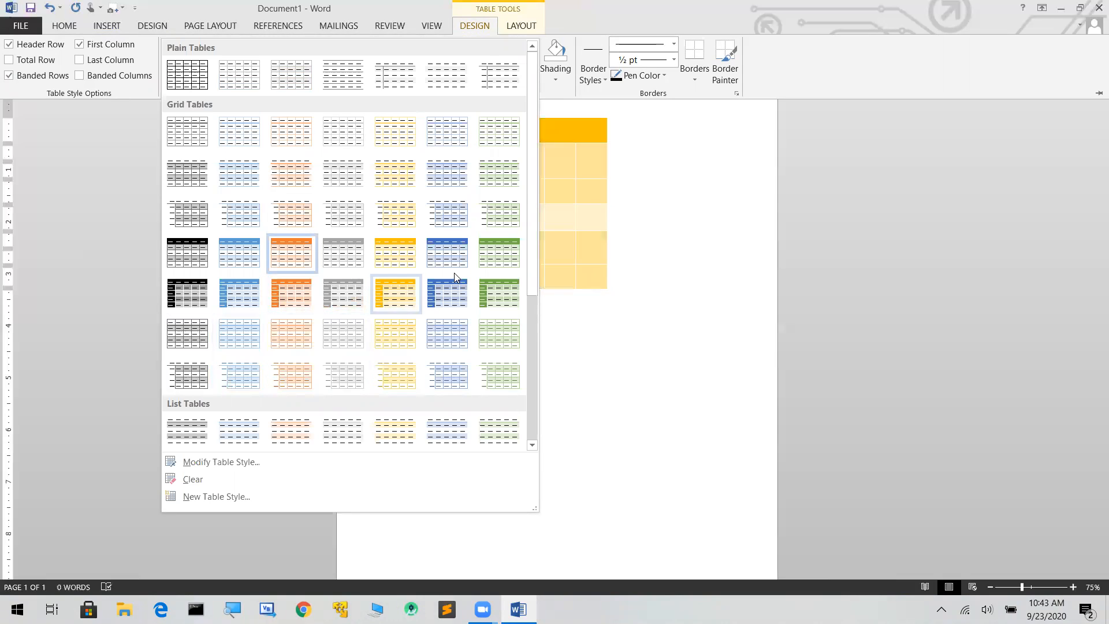
left_click(499, 258)
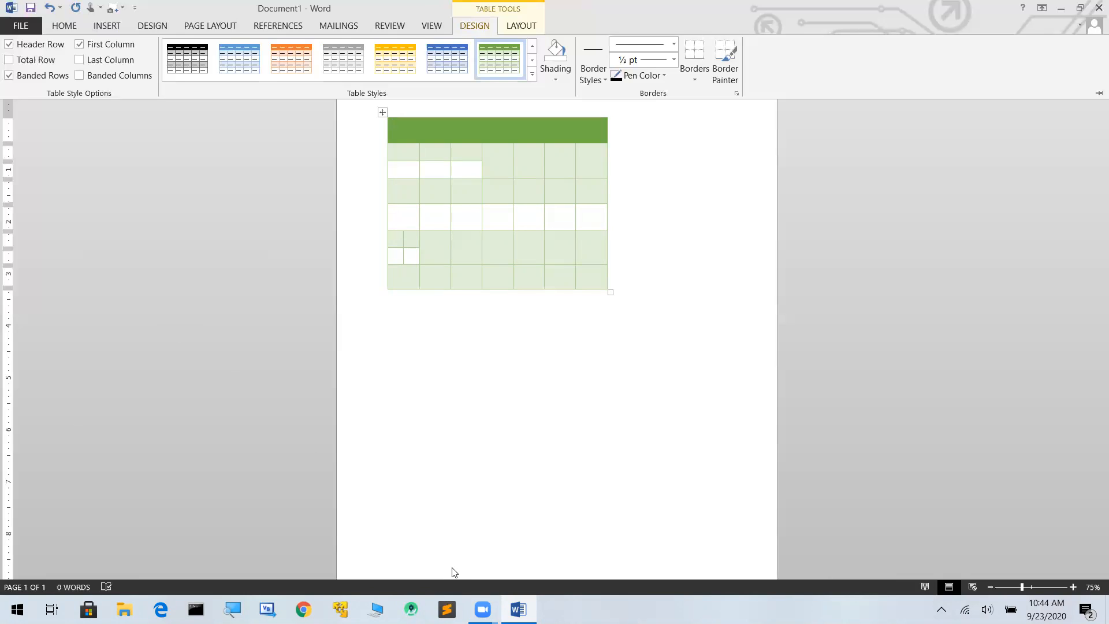
key("ctrl+F1")
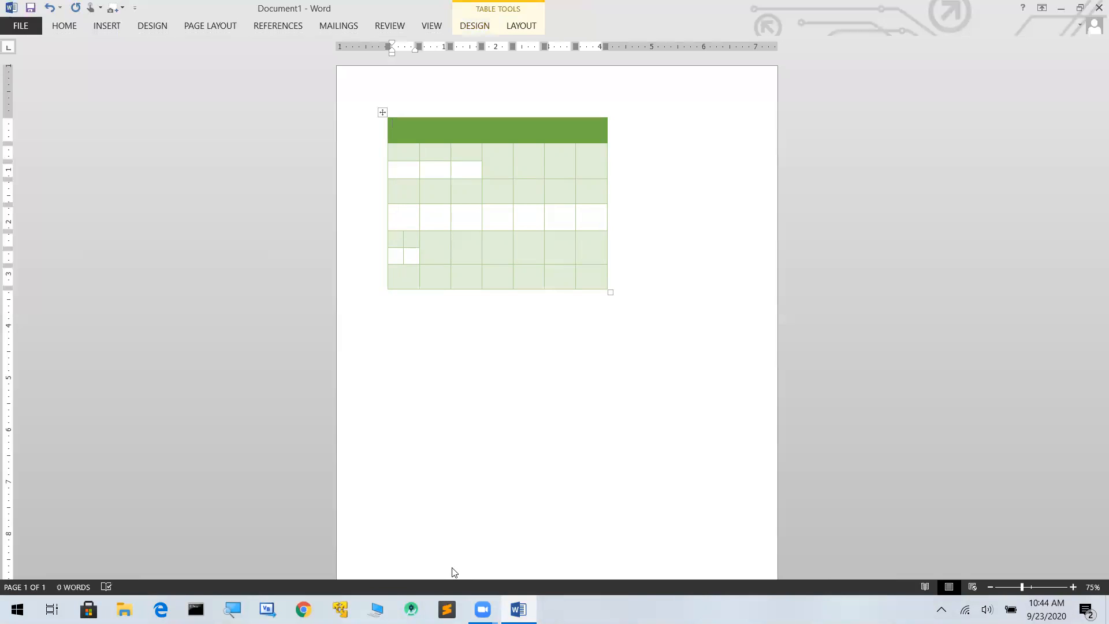